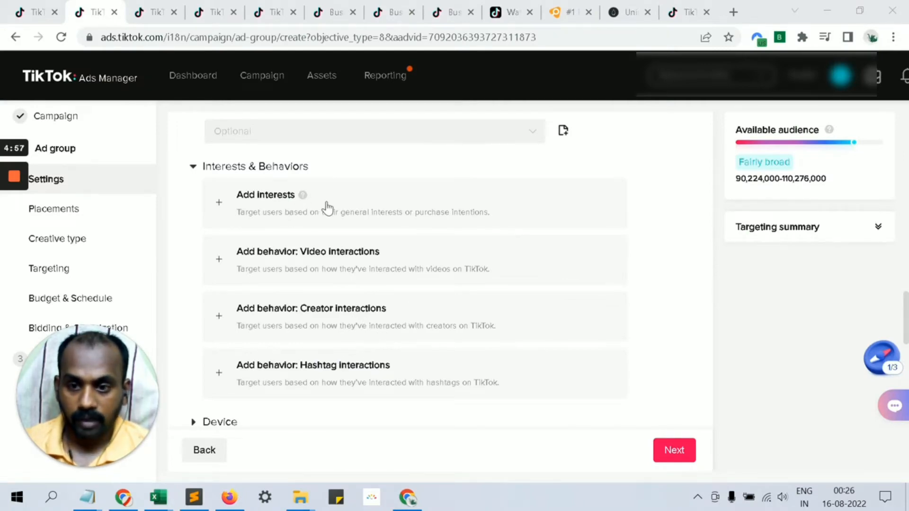
# Add an interest targeting rule that includes people interested in Baby, Kids & Maternity videos
pyautogui.scroll(-5, 325, 205)
pyautogui.scroll(5, 330, 213)
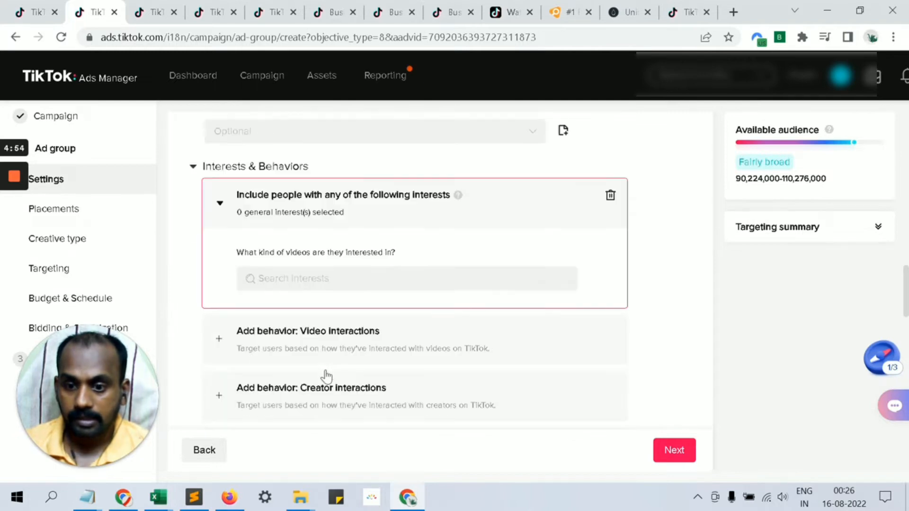
pyautogui.click(310, 279)
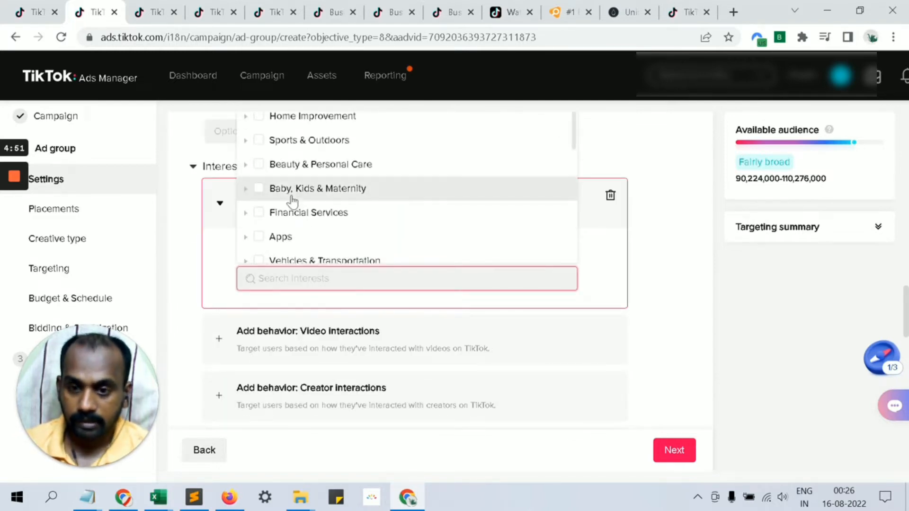
pyautogui.click(258, 189)
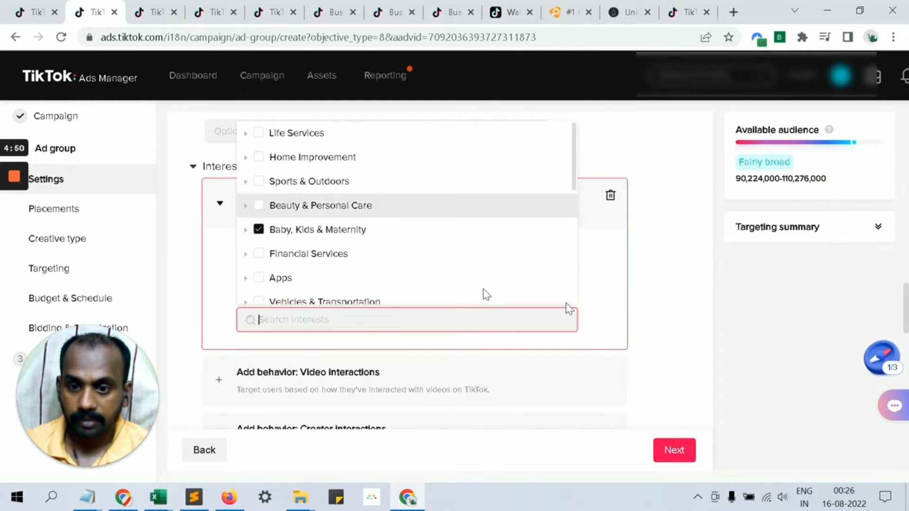
pyautogui.click(601, 304)
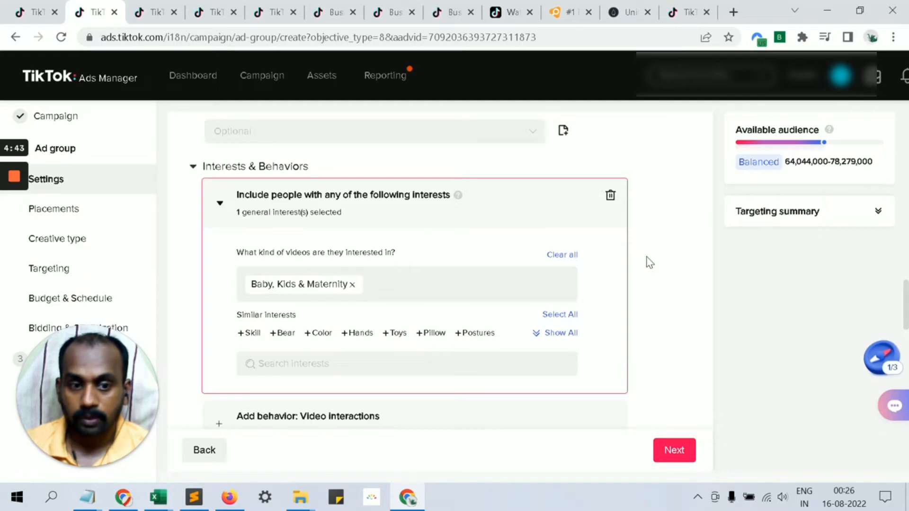
# Allow targeting expansion for Interests & Behaviors only, with Age excluded
pyautogui.scroll(-9, 569, 280)
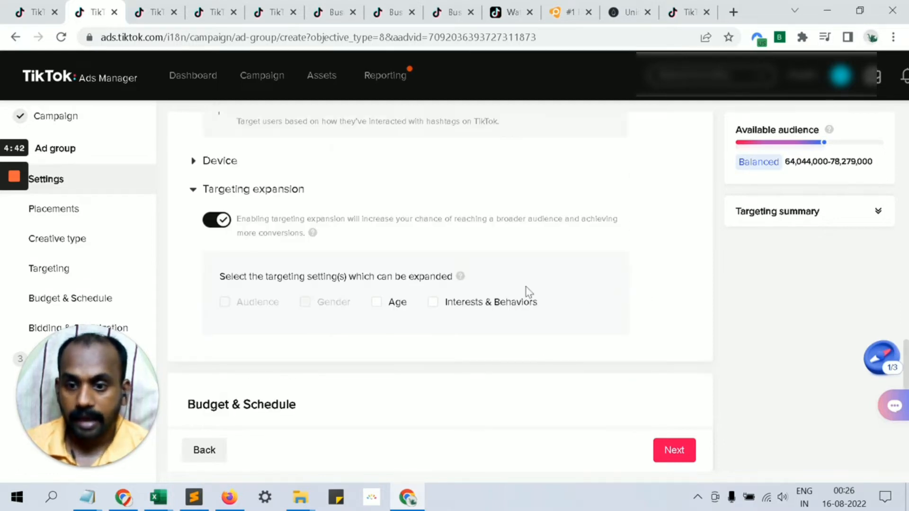
pyautogui.scroll(3, 441, 293)
pyautogui.scroll(-3, 303, 294)
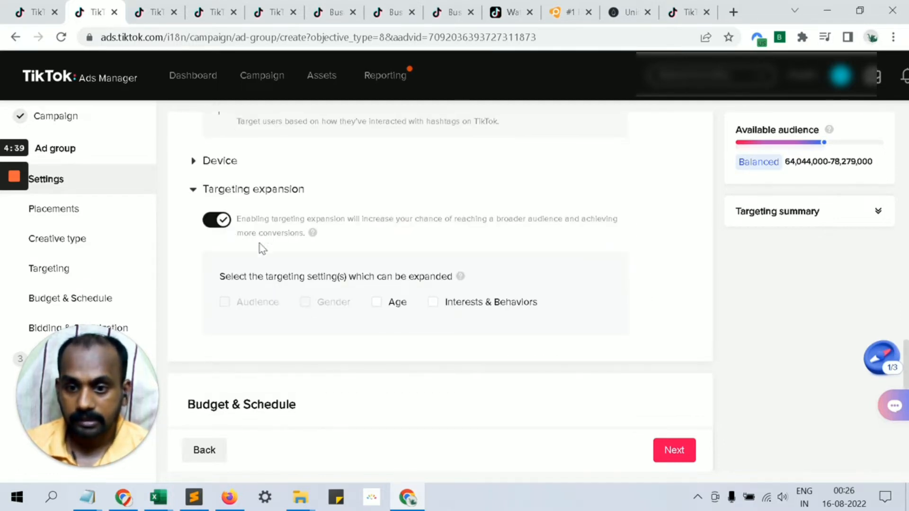
pyautogui.click(377, 303)
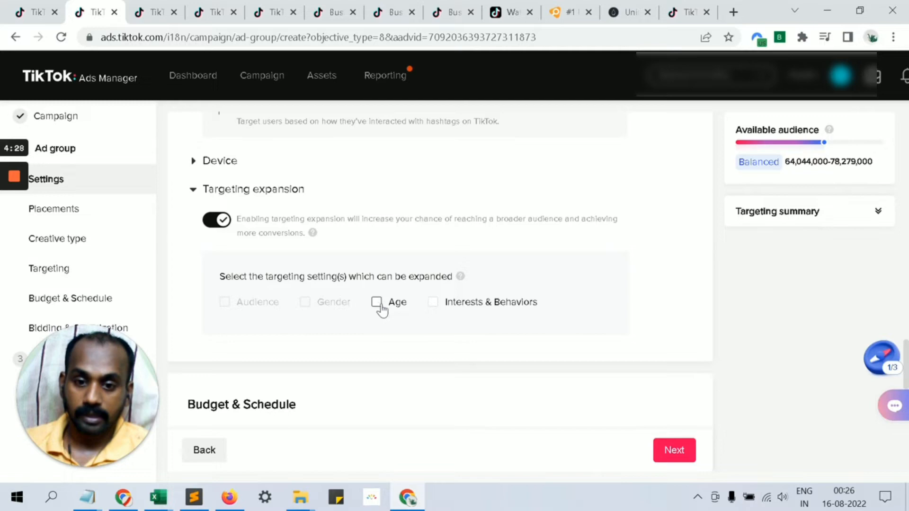
pyautogui.click(433, 303)
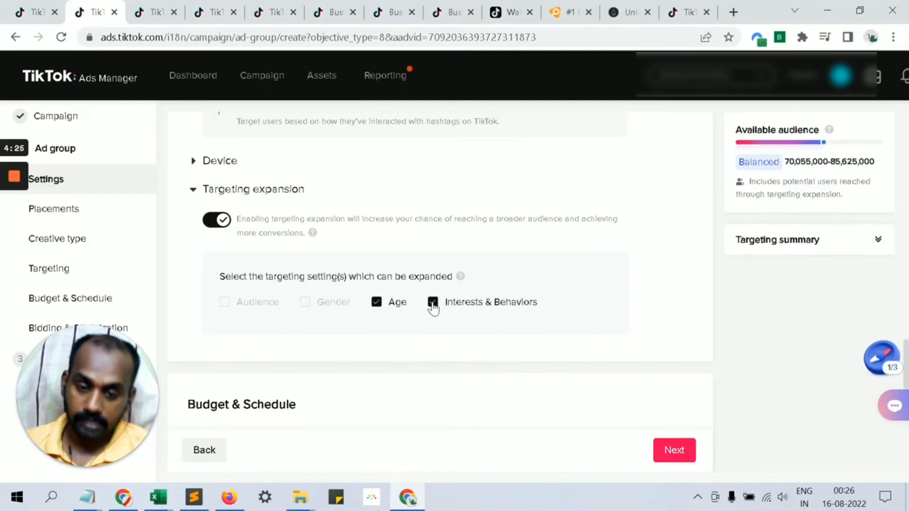
pyautogui.click(376, 304)
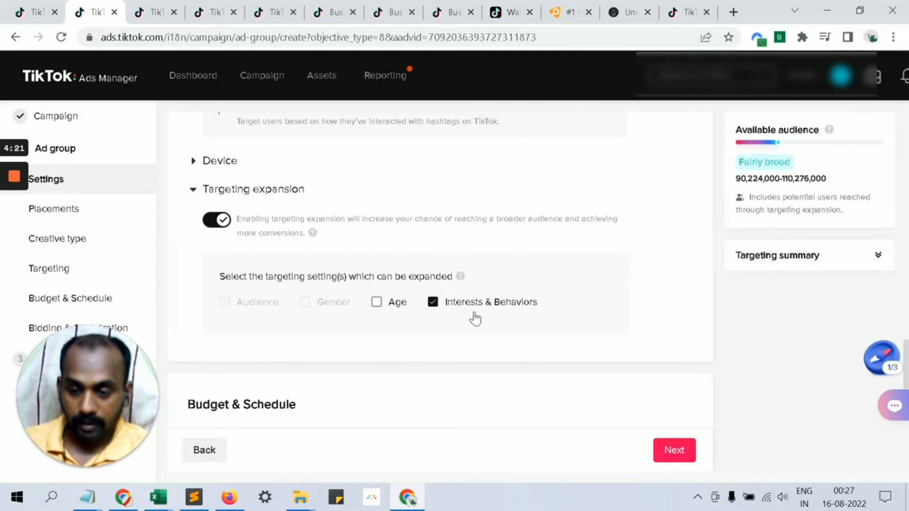
# Set the ad group's daily budget to 20 USD
pyautogui.scroll(-3, 475, 319)
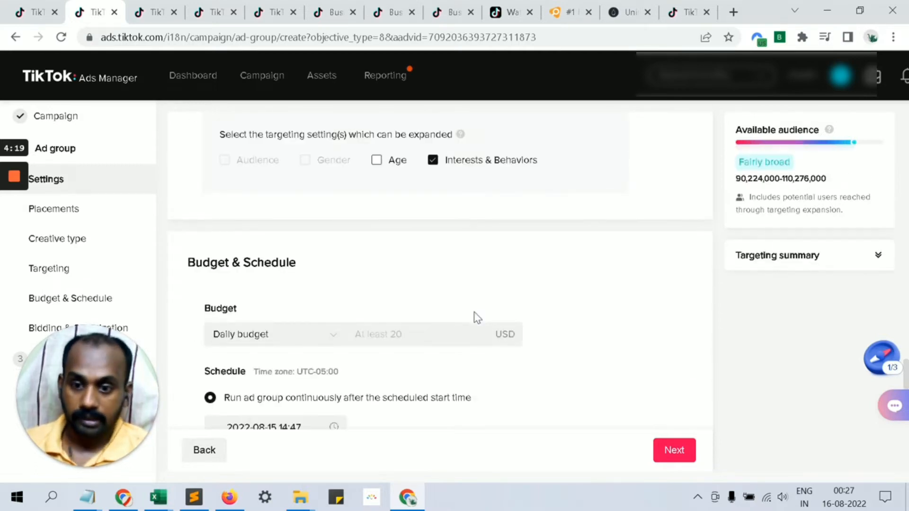
pyautogui.scroll(-1, 478, 318)
pyautogui.click(426, 265)
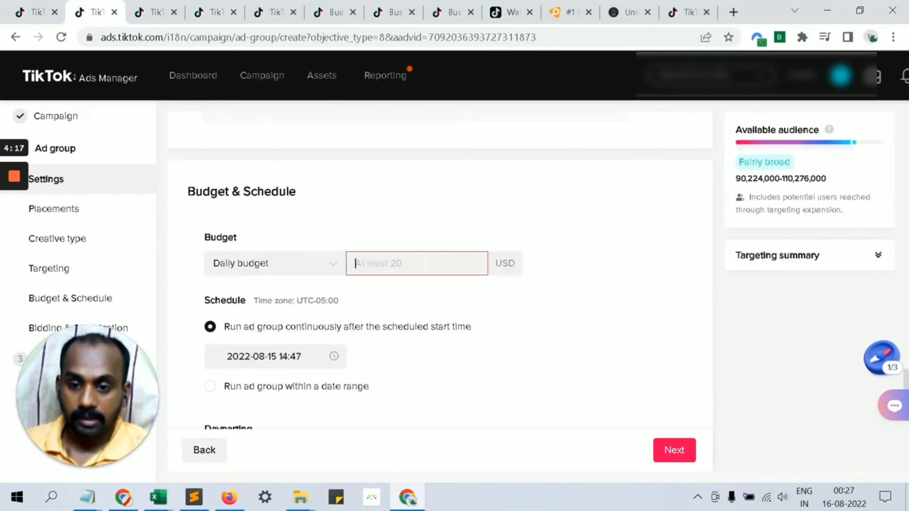
pyautogui.write('20')
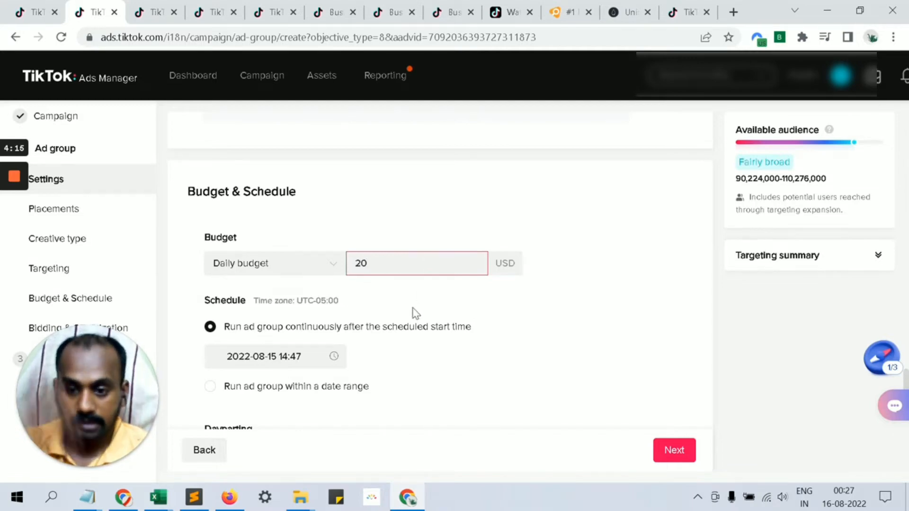
# Schedule the ad group to run continuously after the scheduled start time and switch dayparting to specific times
pyautogui.scroll(-3, 326, 205)
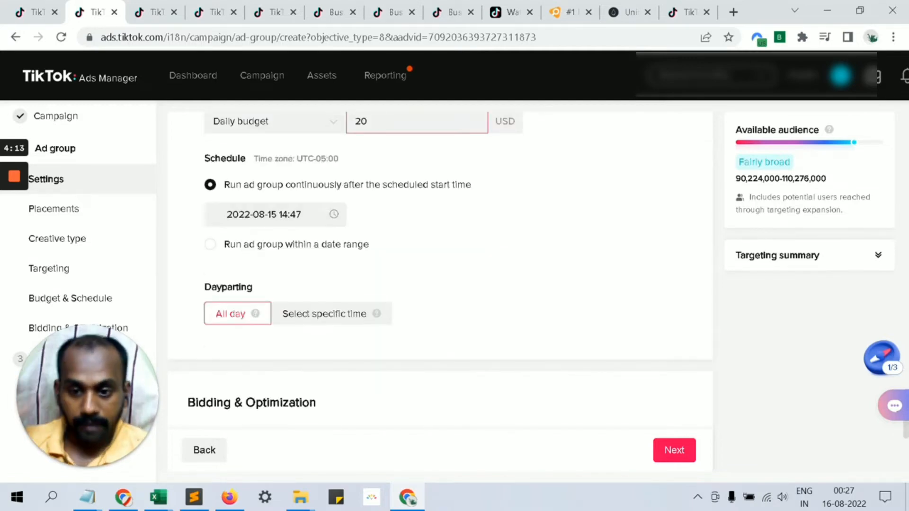
pyautogui.click(325, 246)
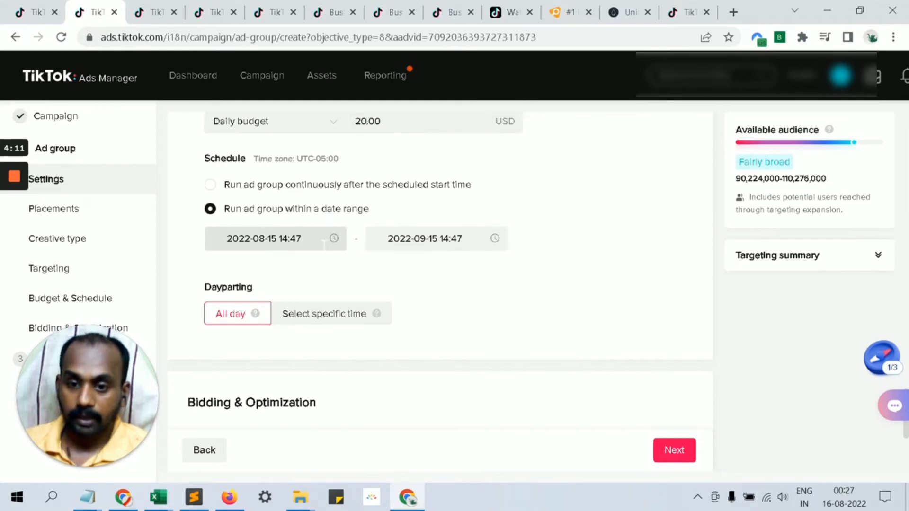
pyautogui.click(251, 185)
pyautogui.scroll(-2, 312, 287)
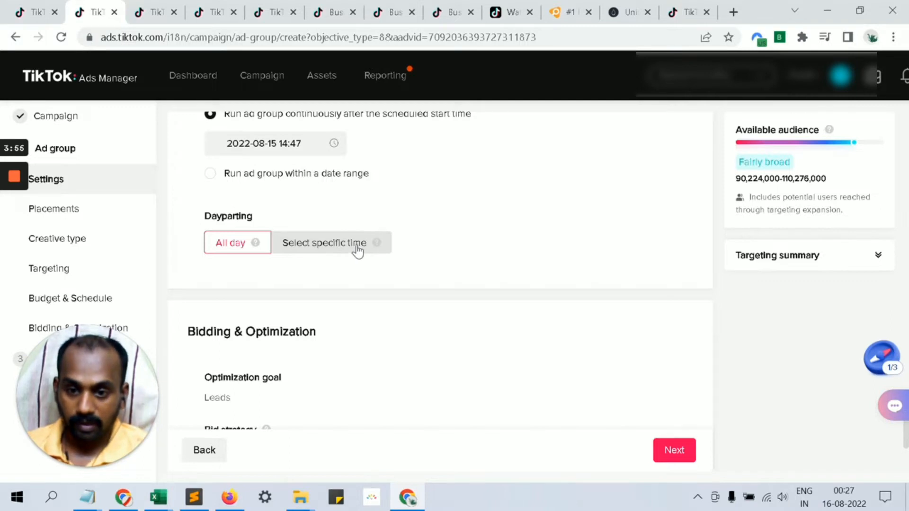
pyautogui.click(358, 252)
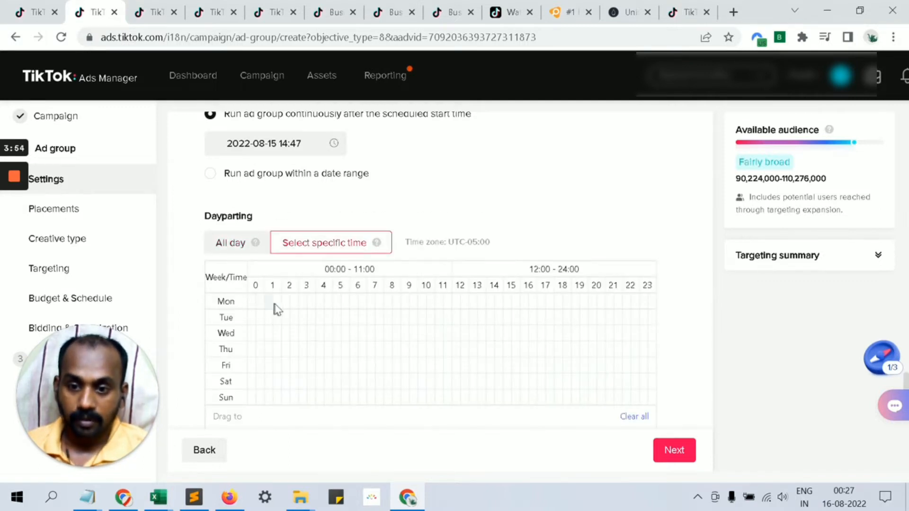
# Mark Monday delivery slots at 09:00–10:00, 10:30–11:00, 12:30–13:00, 13:30–14:00 and 20:00–20:30 in the dayparting grid
pyautogui.click(405, 301)
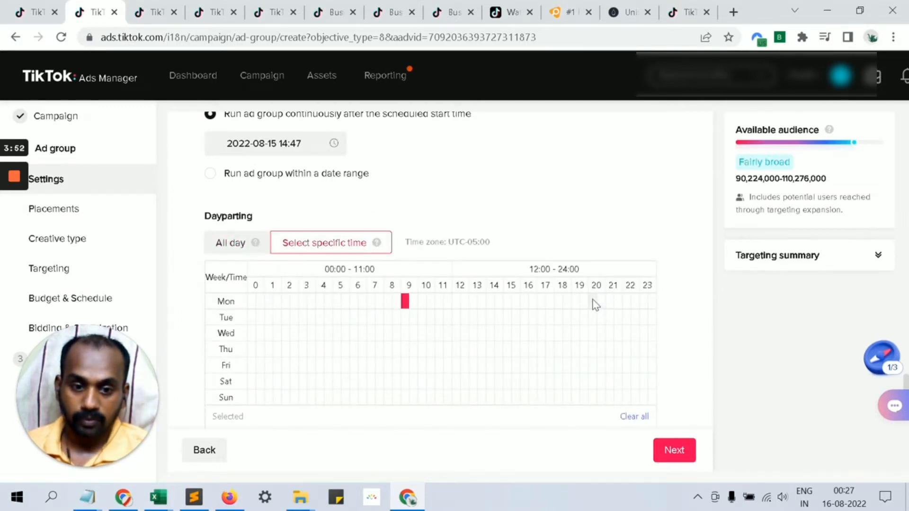
pyautogui.click(592, 302)
pyautogui.click(414, 301)
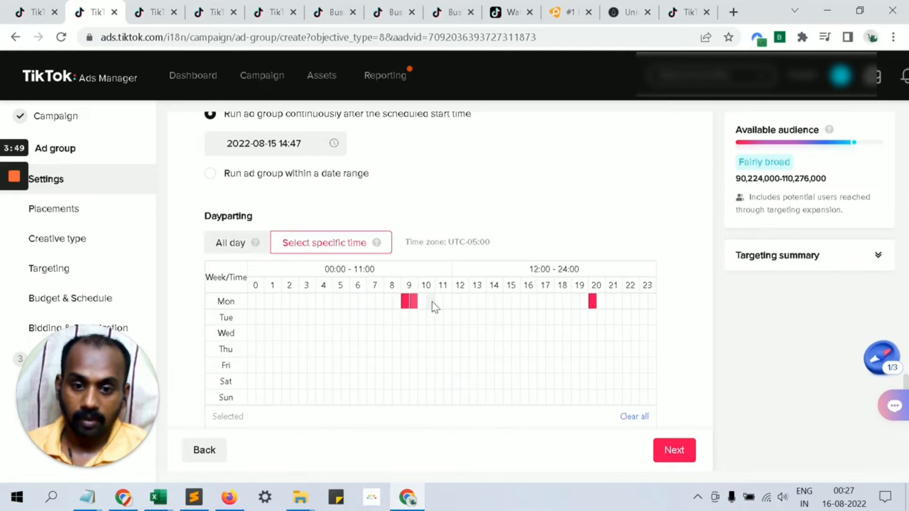
pyautogui.click(431, 302)
pyautogui.click(481, 302)
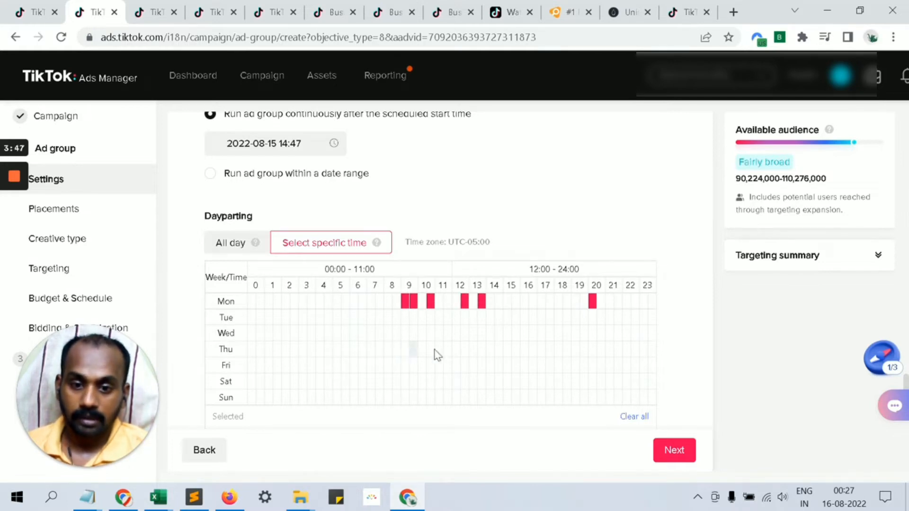
# Mark Thursday delivery slots at 09:30–10:00, 11:30–12:00, 13:30–14:00, 15:30–16:00, 16:30–17:00 and 20:00–20:30
pyautogui.click(413, 350)
pyautogui.click(447, 349)
pyautogui.click(482, 349)
pyautogui.click(515, 350)
pyautogui.click(532, 350)
pyautogui.click(593, 349)
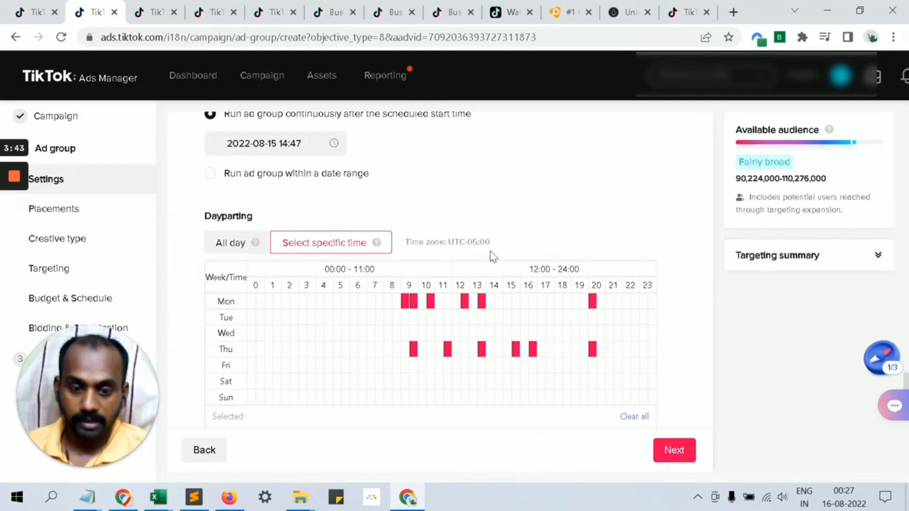
pyautogui.click(405, 301)
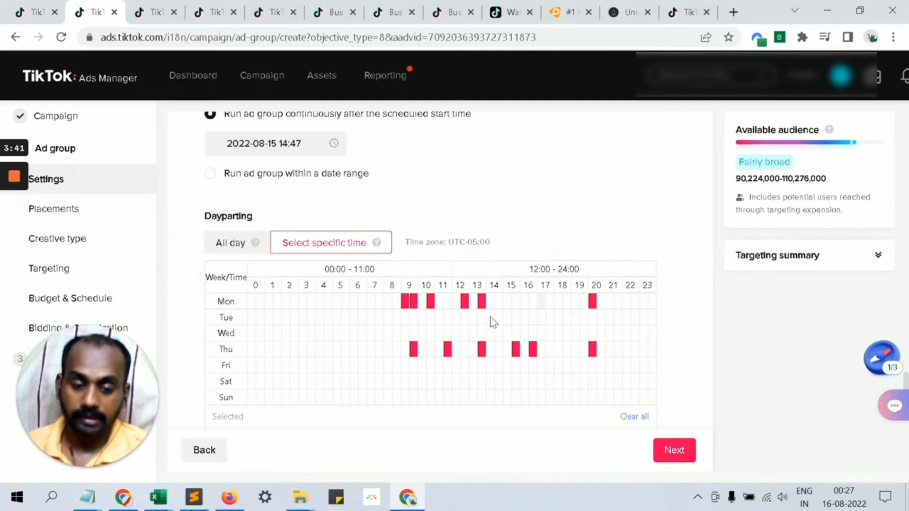
# Clear all selected time slots from the dayparting grid
pyautogui.scroll(-2, 625, 315)
pyautogui.scroll(-3, 625, 315)
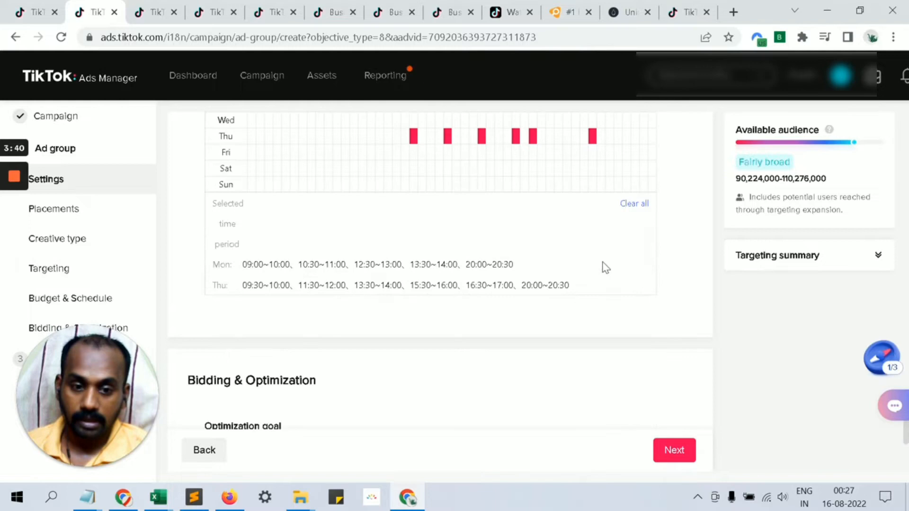
pyautogui.click(633, 205)
# Expand the additional bidding options and examine the bid strategy, billing event and delivery type
pyautogui.scroll(-4, 560, 245)
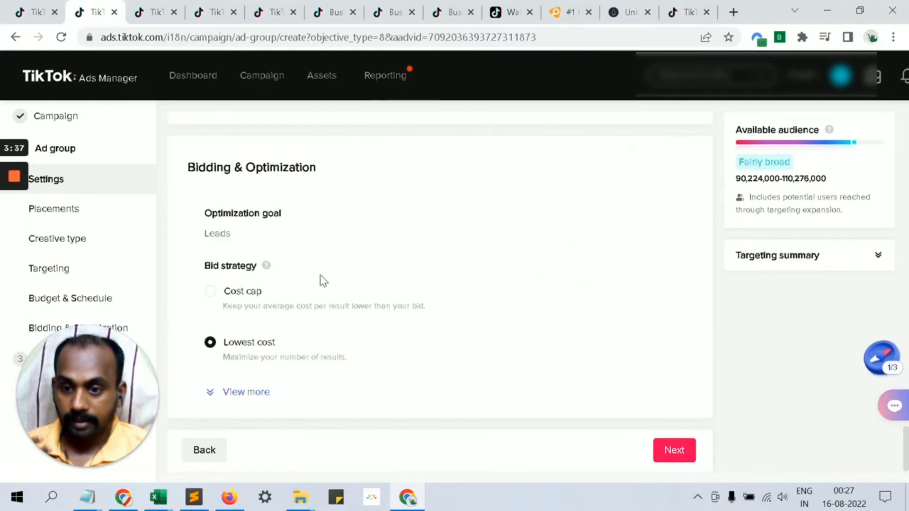
pyautogui.moveTo(260, 300)
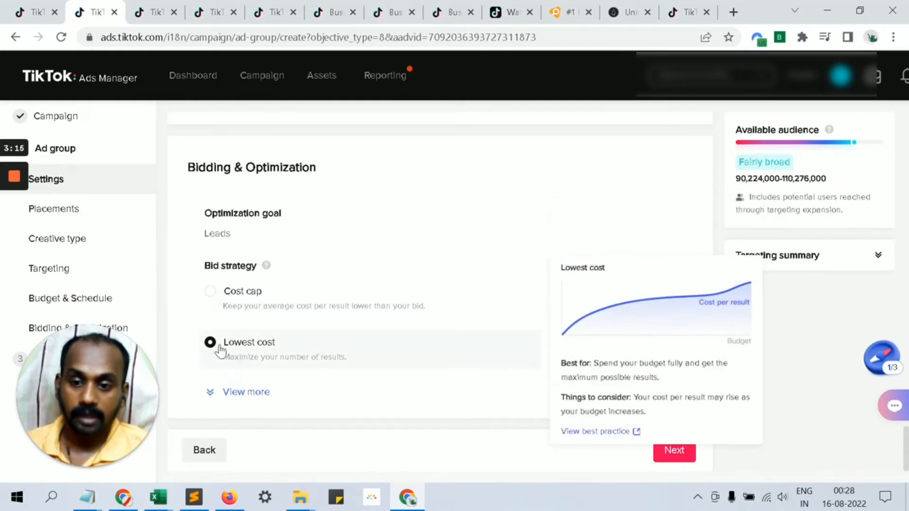
pyautogui.click(234, 392)
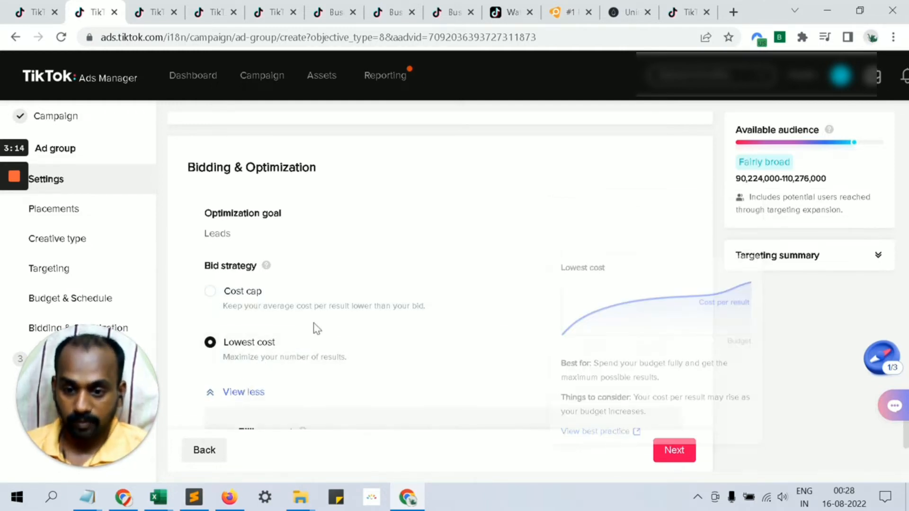
pyautogui.scroll(-3, 315, 327)
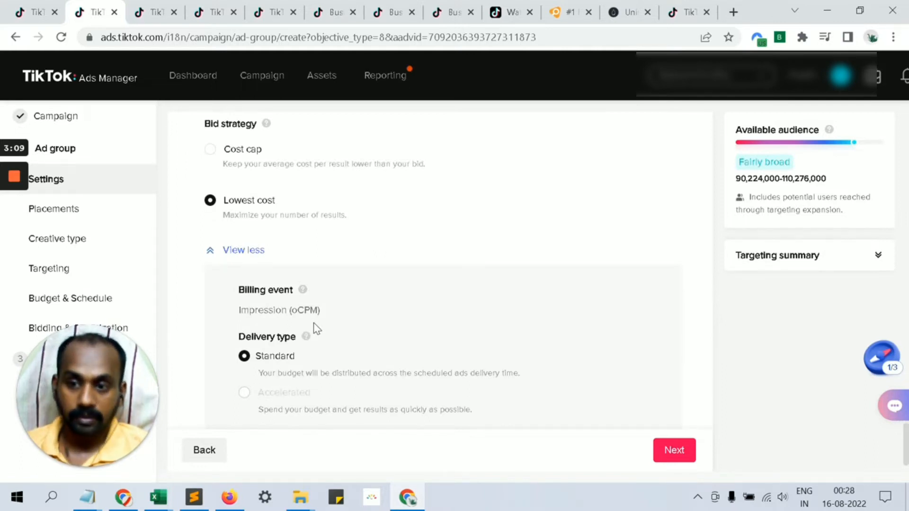
pyautogui.scroll(-1, 317, 328)
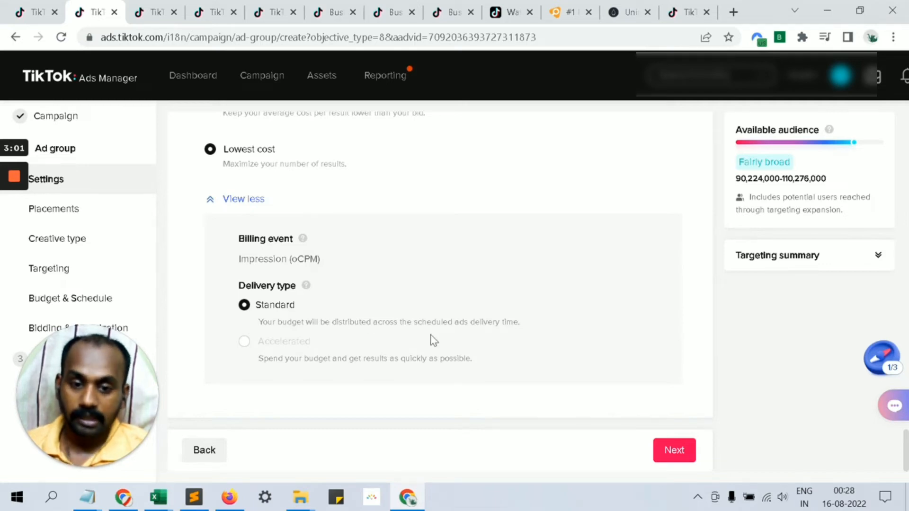
pyautogui.scroll(1, 334, 263)
# Look back over the ad group's targeting and creative type settings and proceed to the ad creation stage
pyautogui.scroll(7, 334, 265)
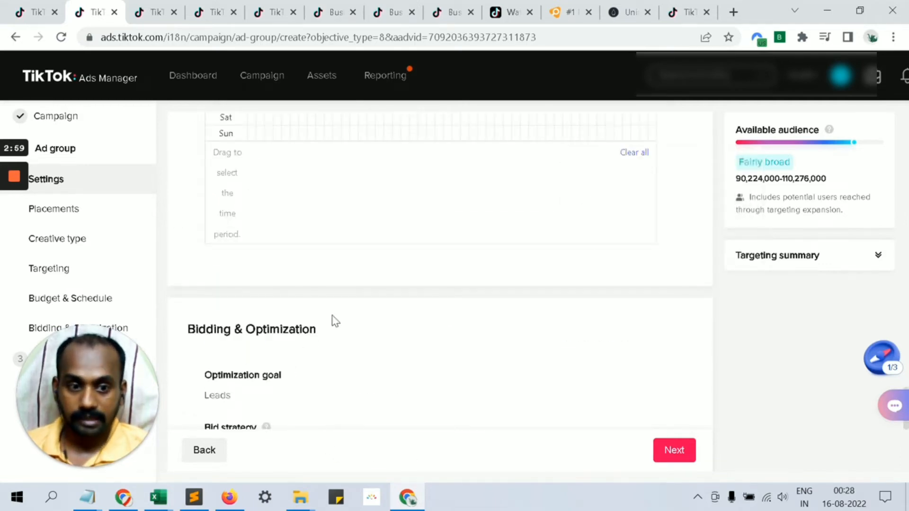
pyautogui.scroll(20, 332, 315)
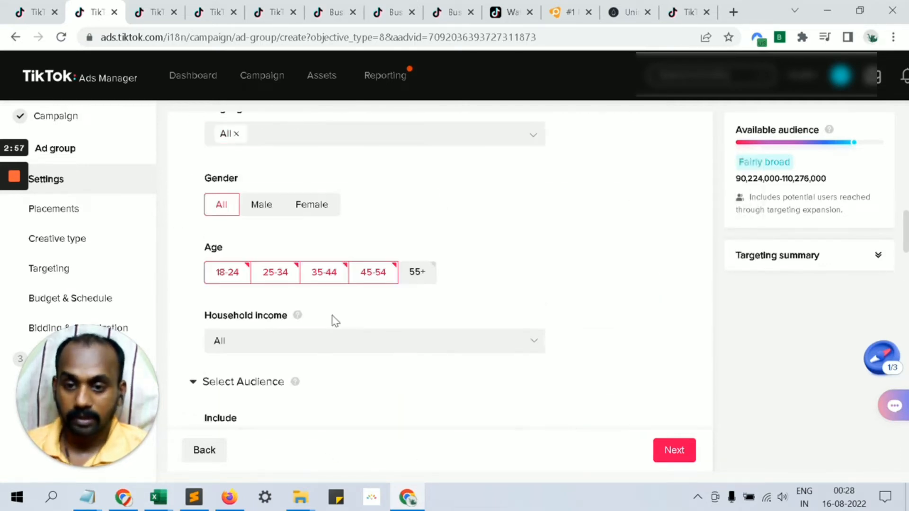
pyautogui.scroll(4, 332, 317)
pyautogui.scroll(2, 426, 255)
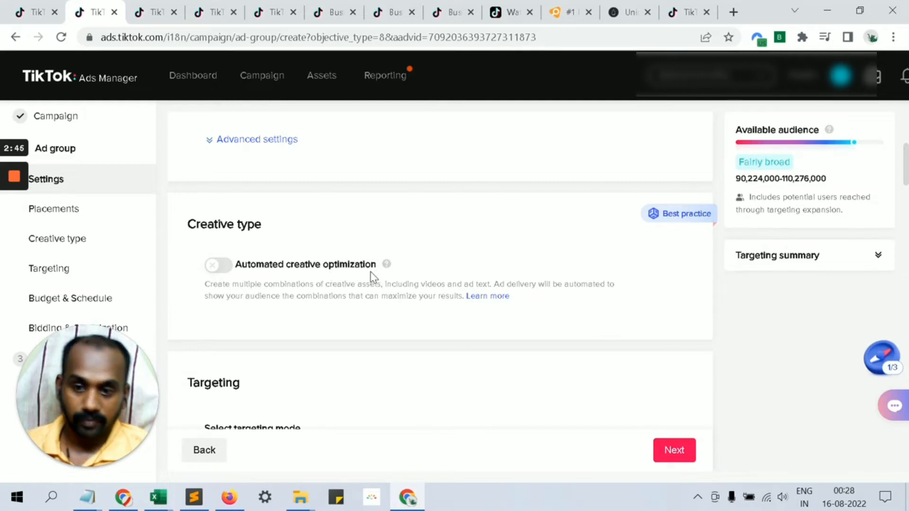
pyautogui.click(675, 449)
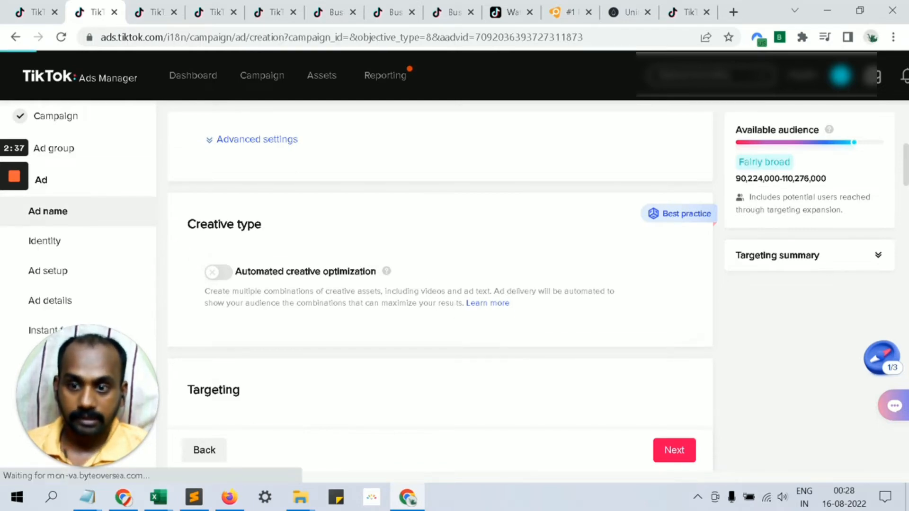
# Examine the new ad's name, identity, format and creative upload settings
pyautogui.scroll(-4, 441, 294)
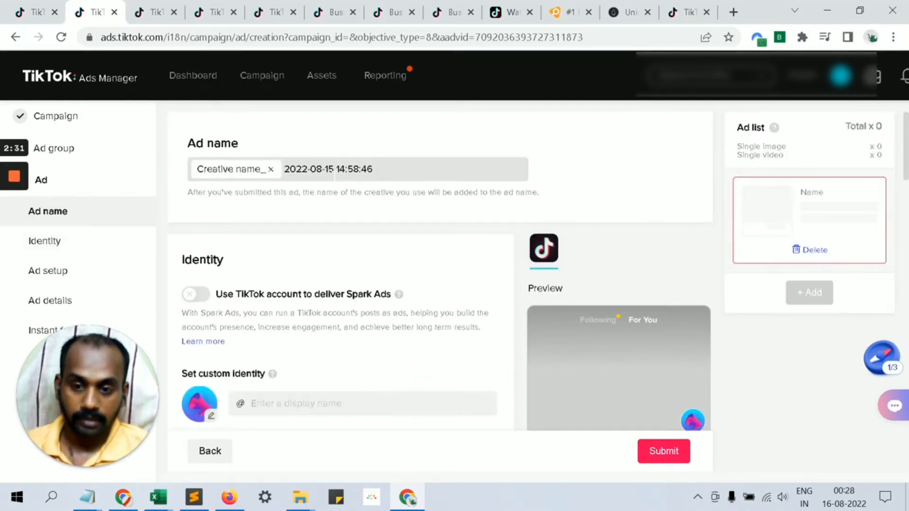
pyautogui.scroll(-4, 332, 197)
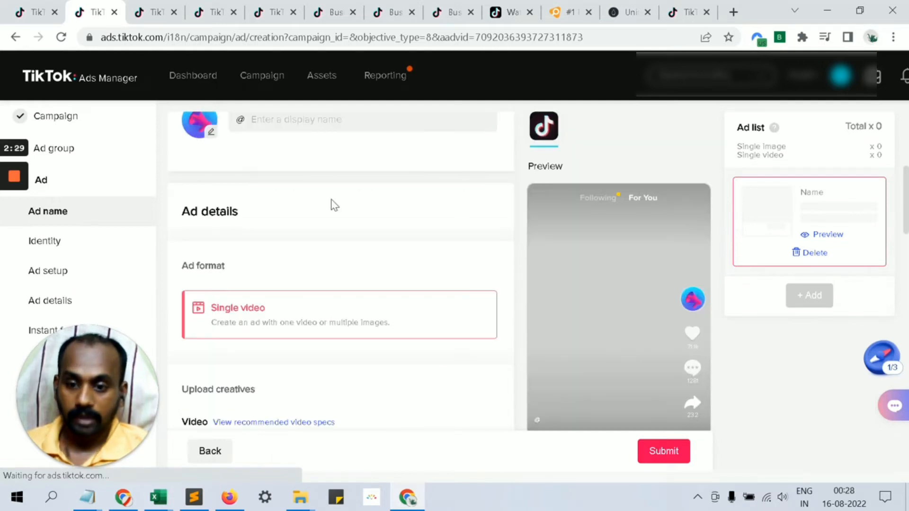
pyautogui.scroll(-2, 335, 205)
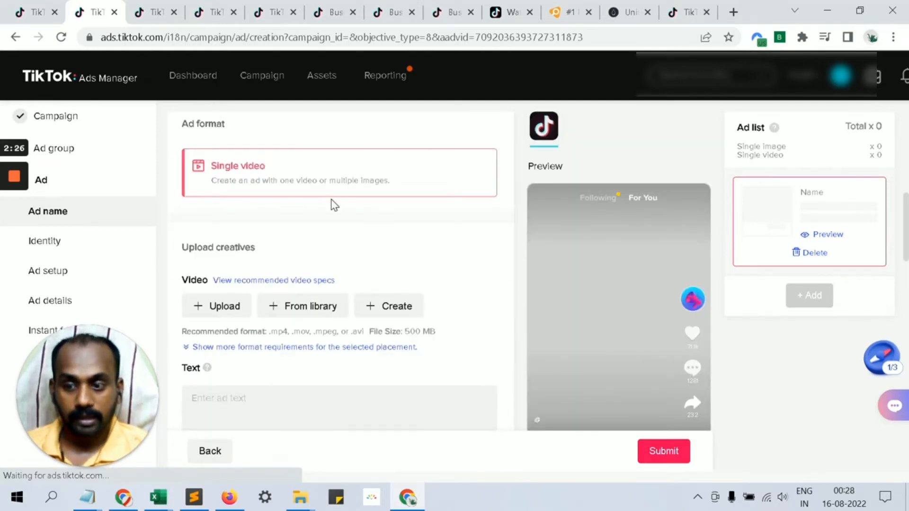
pyautogui.scroll(2, 333, 205)
pyautogui.scroll(2, 335, 205)
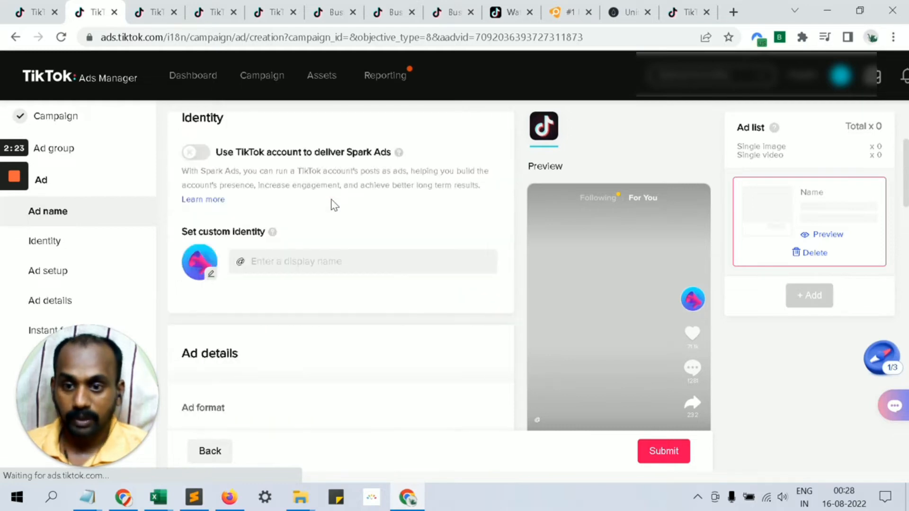
# Turn on the use of a TikTok account to deliver Spark Ads in the ad's identity settings
pyautogui.scroll(1, 334, 205)
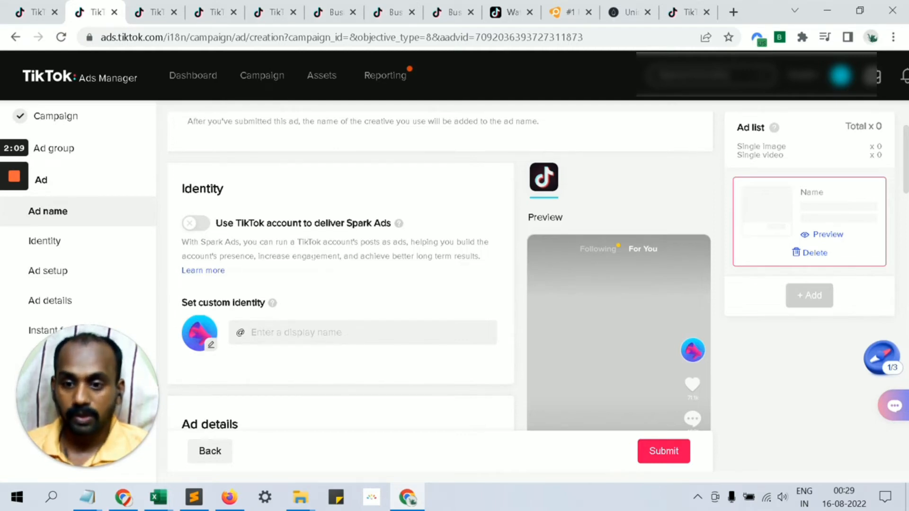
pyautogui.click(205, 230)
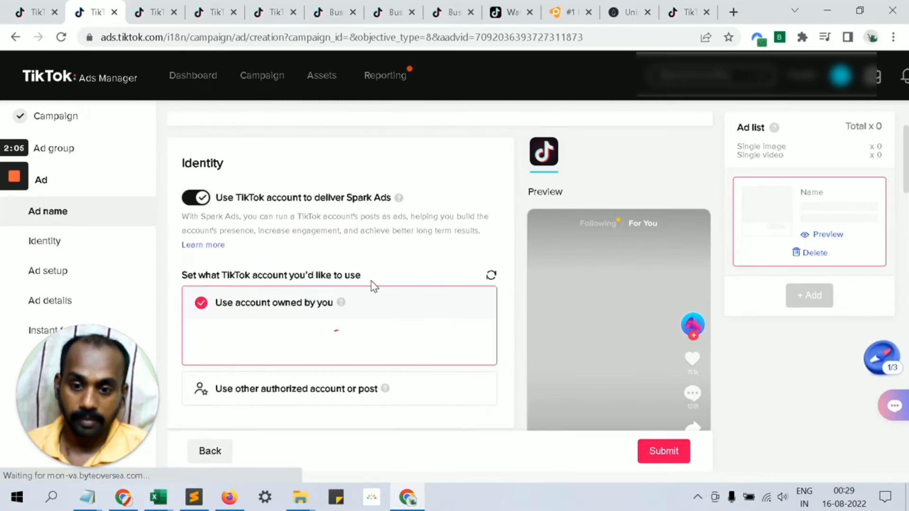
# View the account's TikTok posts available as ad creatives and close the video library without selecting any
pyautogui.scroll(-5, 274, 359)
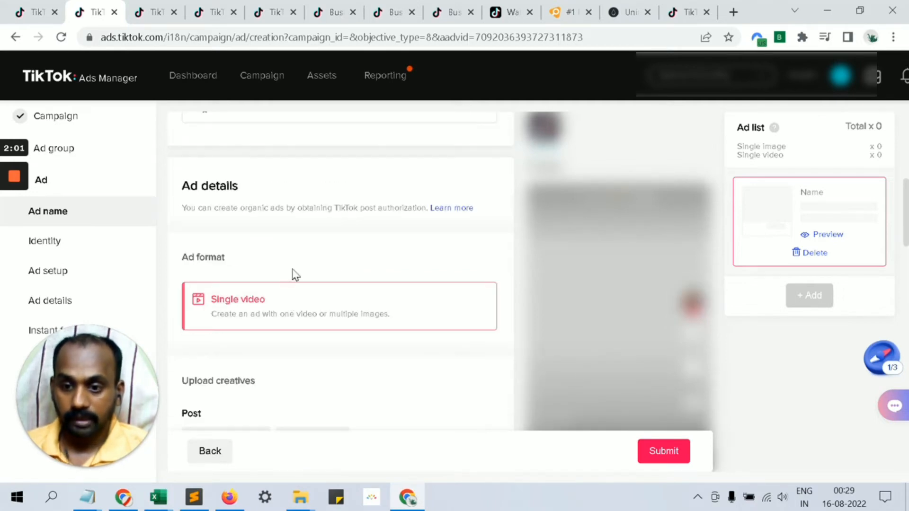
pyautogui.scroll(-4, 293, 273)
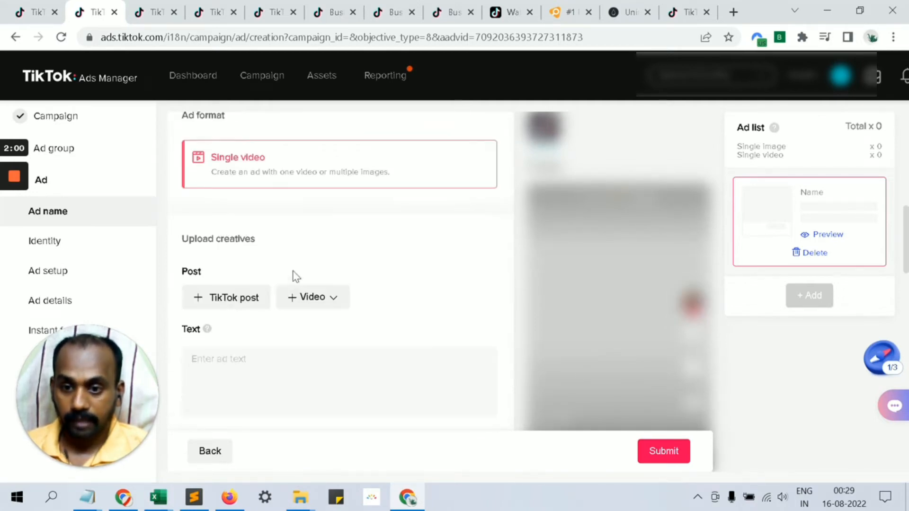
pyautogui.click(231, 299)
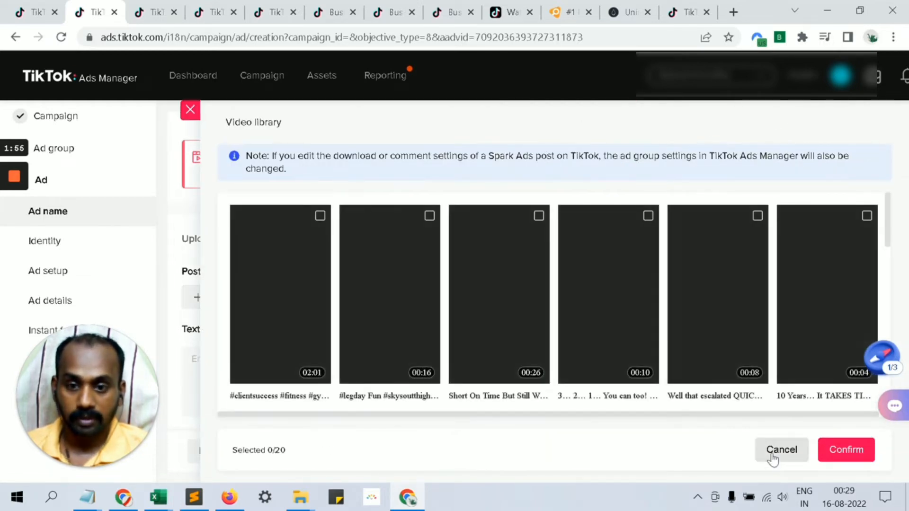
pyautogui.click(770, 454)
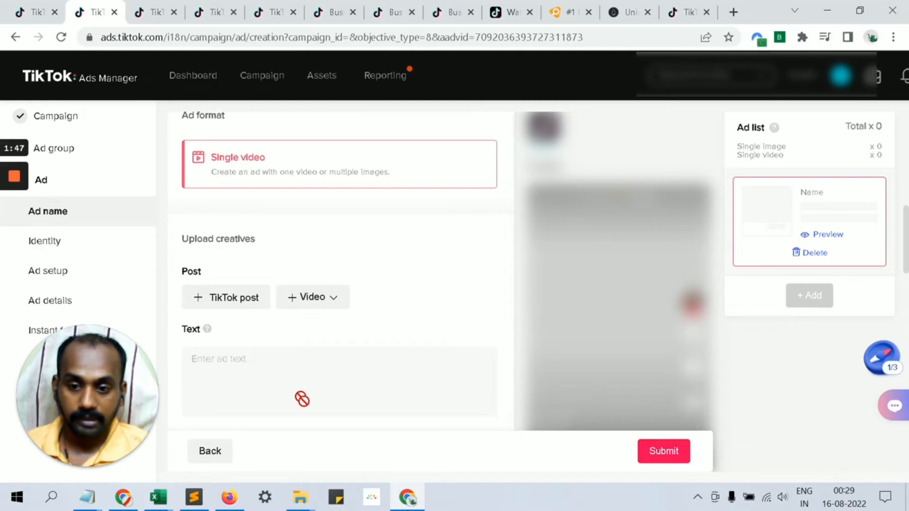
# Try the Standard call to action, look through its available texts, and switch back to Dynamic
pyautogui.scroll(-3, 503, 380)
pyautogui.scroll(-2, 351, 331)
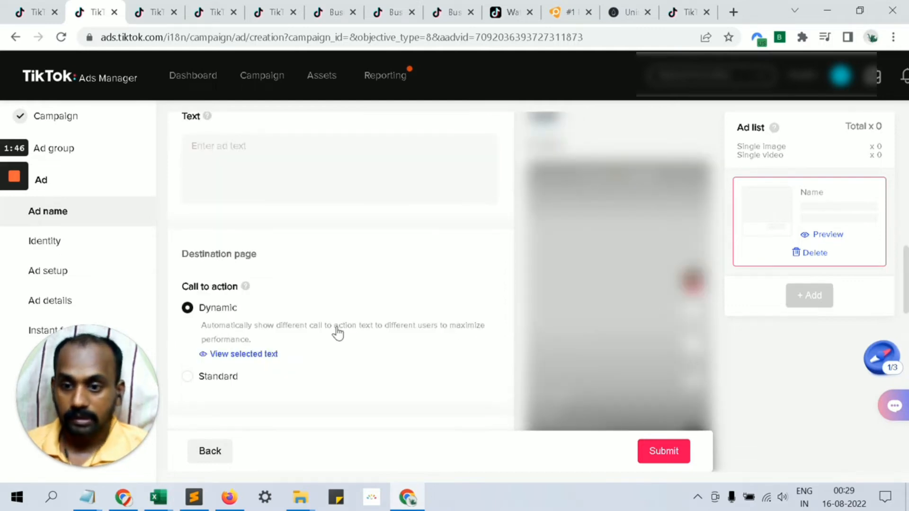
pyautogui.scroll(-2, 332, 327)
pyautogui.click(208, 308)
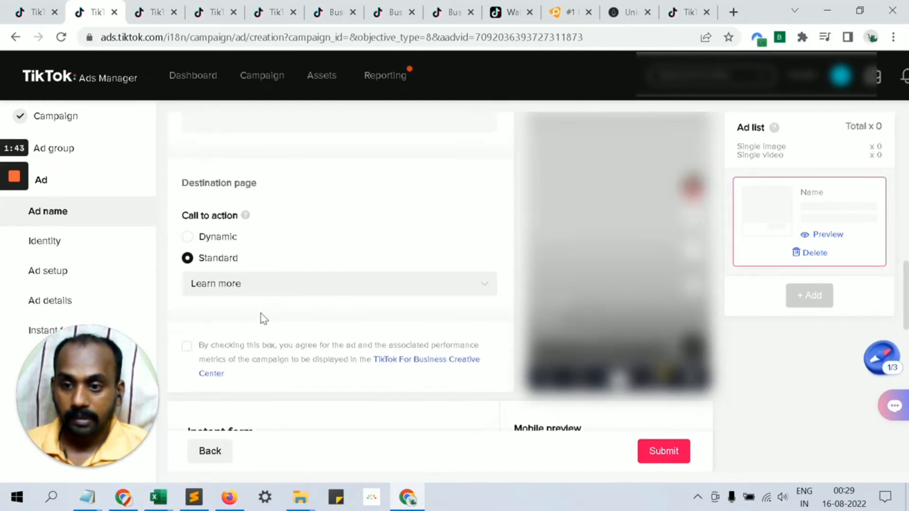
pyautogui.click(269, 289)
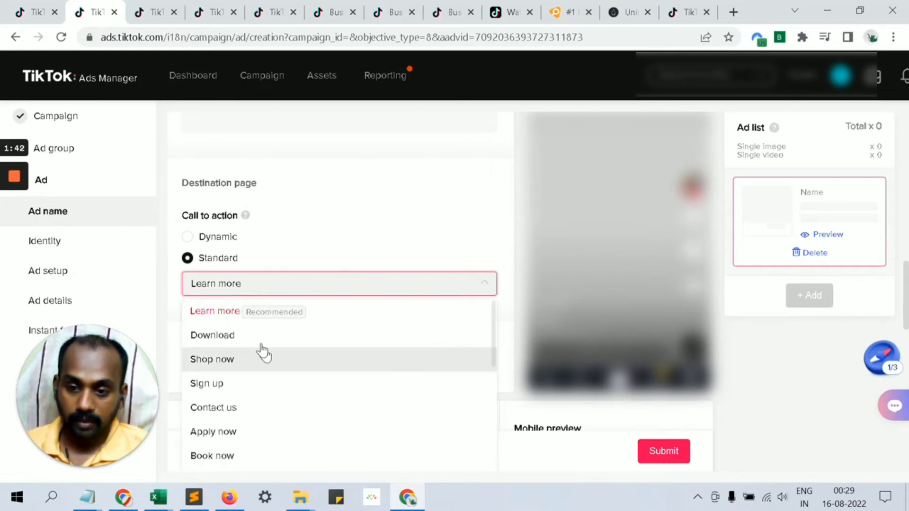
pyautogui.scroll(-2, 231, 337)
pyautogui.scroll(2, 239, 374)
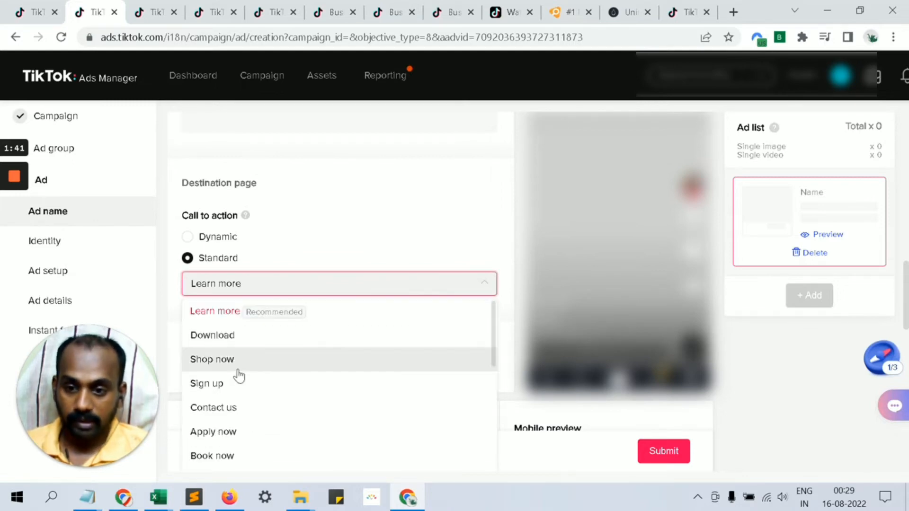
pyautogui.click(319, 236)
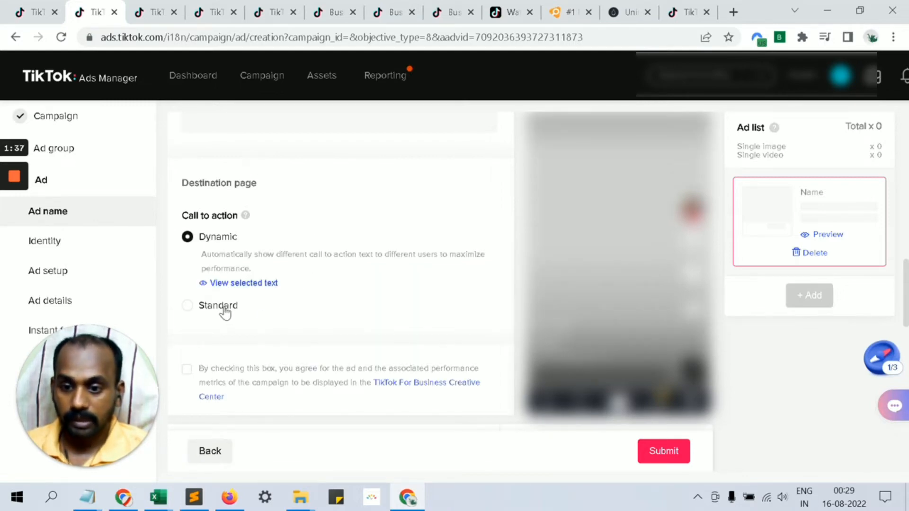
# Create a new instant form for the ad using the Classic form template
pyautogui.scroll(-5, 228, 312)
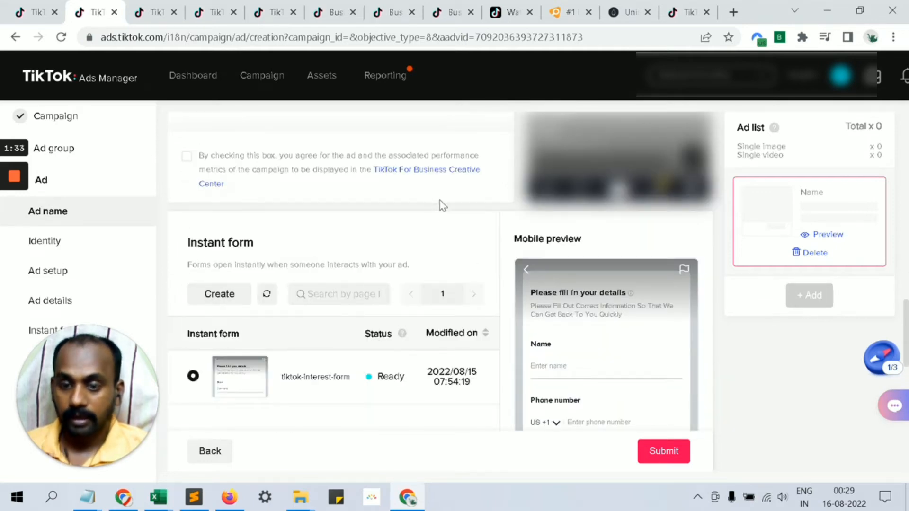
pyautogui.scroll(-2, 327, 281)
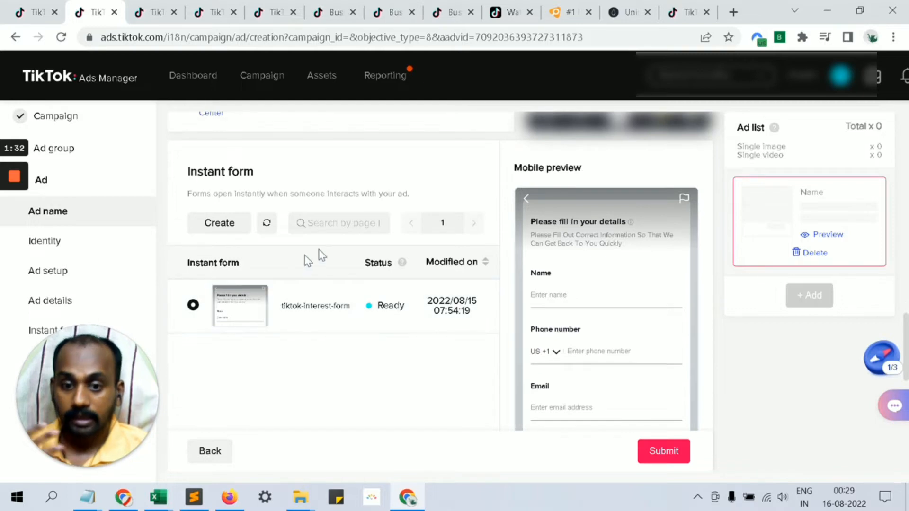
pyautogui.click(231, 229)
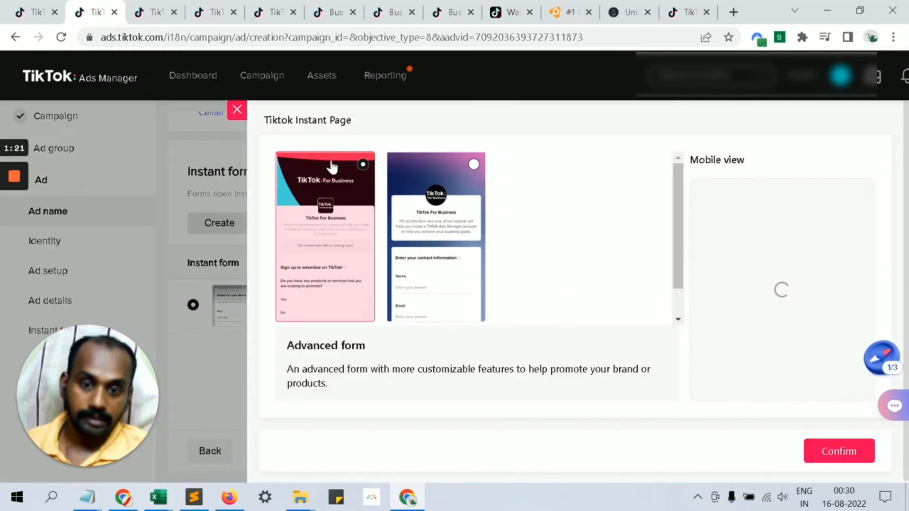
pyautogui.click(452, 222)
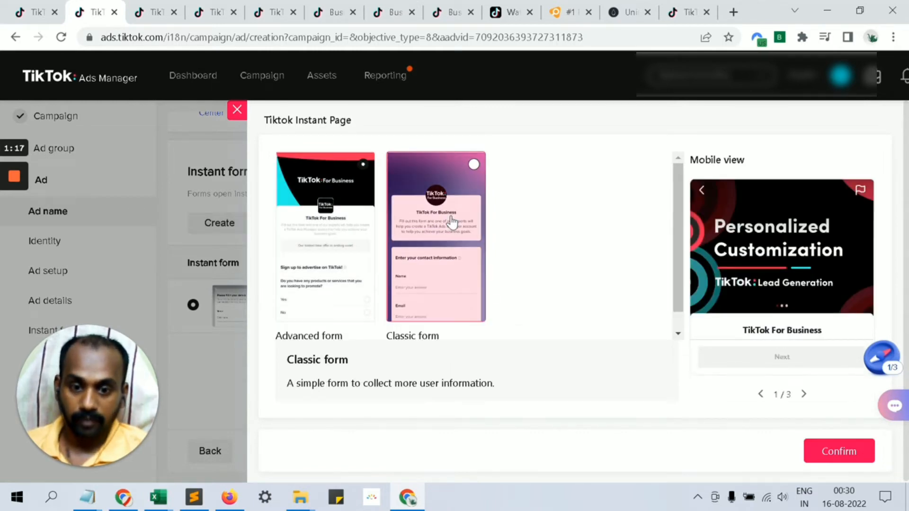
pyautogui.click(866, 463)
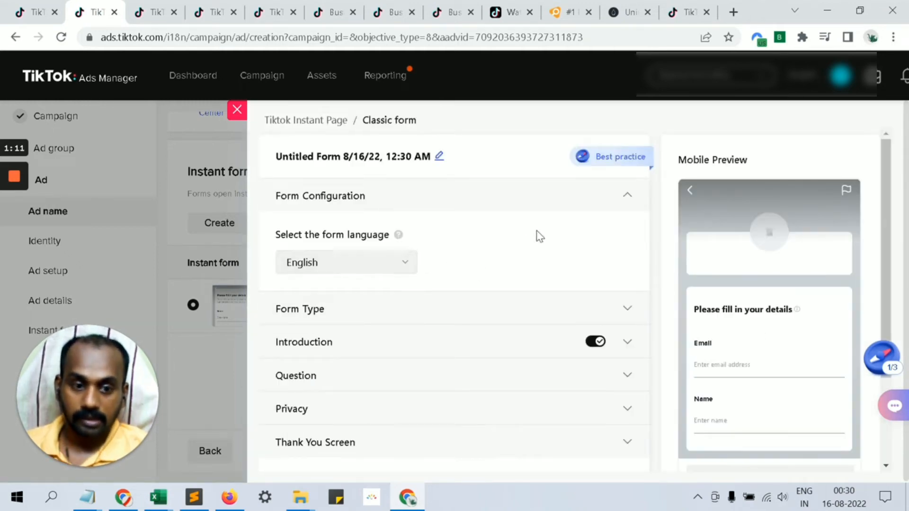
# Look over the form type options and turn off the form's Introduction section
pyautogui.click(367, 313)
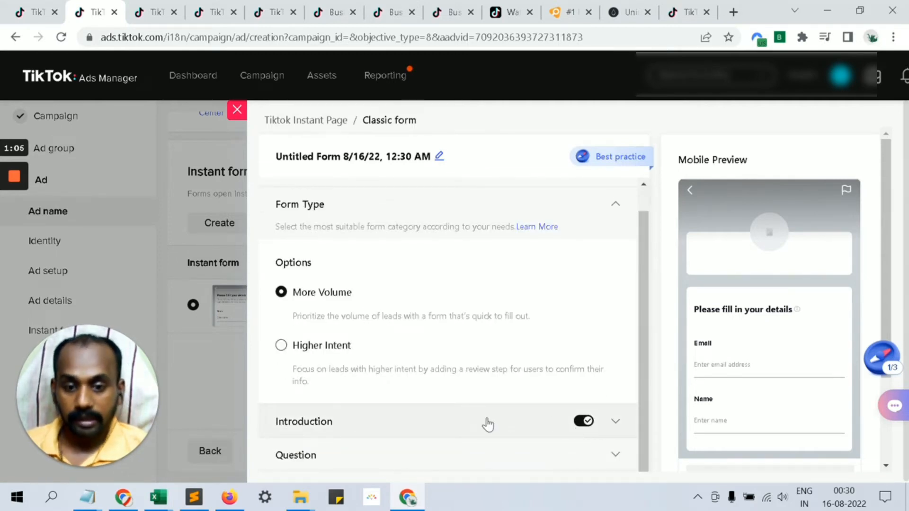
pyautogui.click(487, 423)
pyautogui.scroll(-1, 339, 303)
pyautogui.scroll(2, 349, 301)
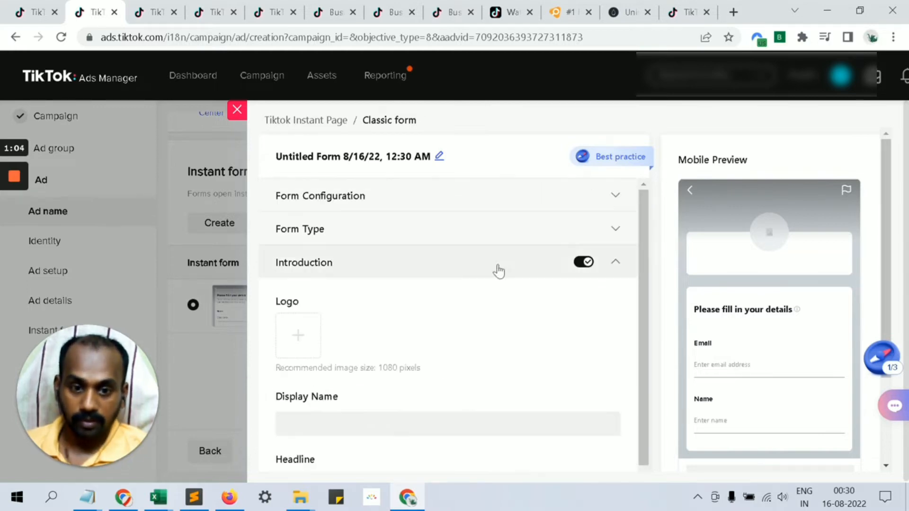
pyautogui.click(582, 263)
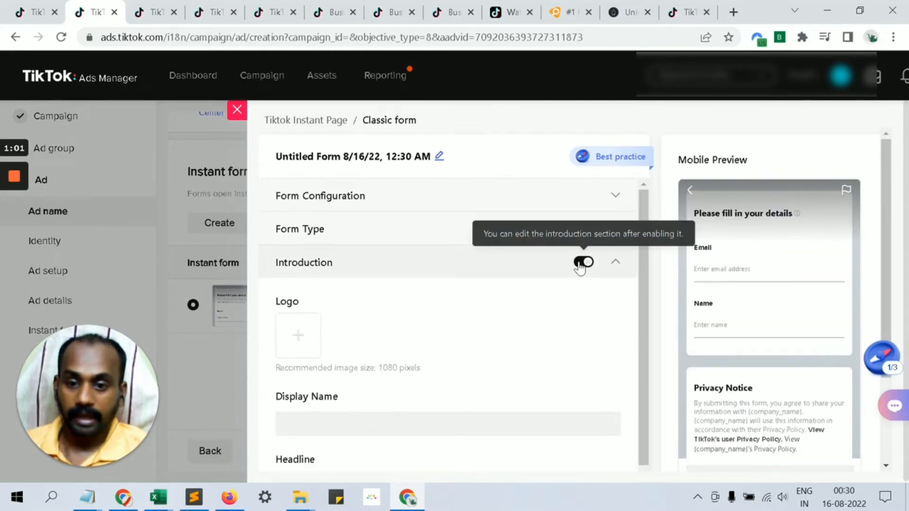
pyautogui.click(468, 267)
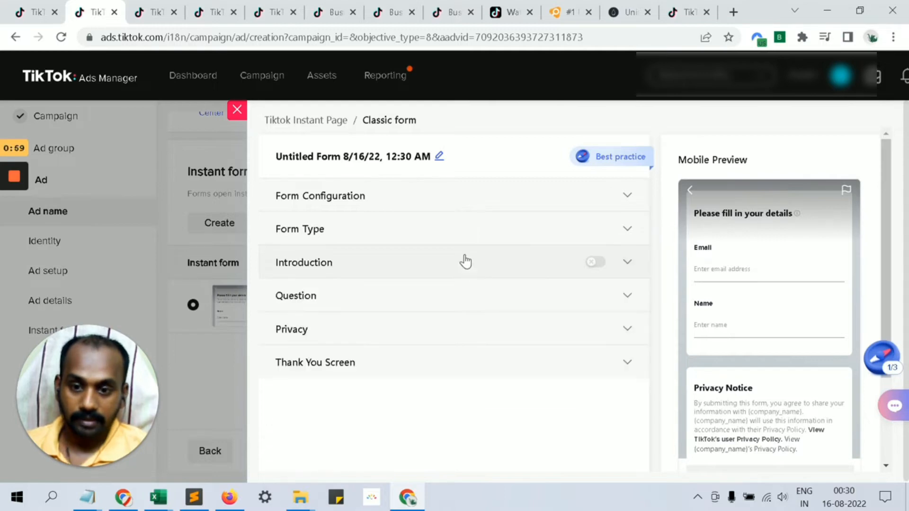
# Add a Phone Number question from Contact Information to the form's personal information questions
pyautogui.click(387, 307)
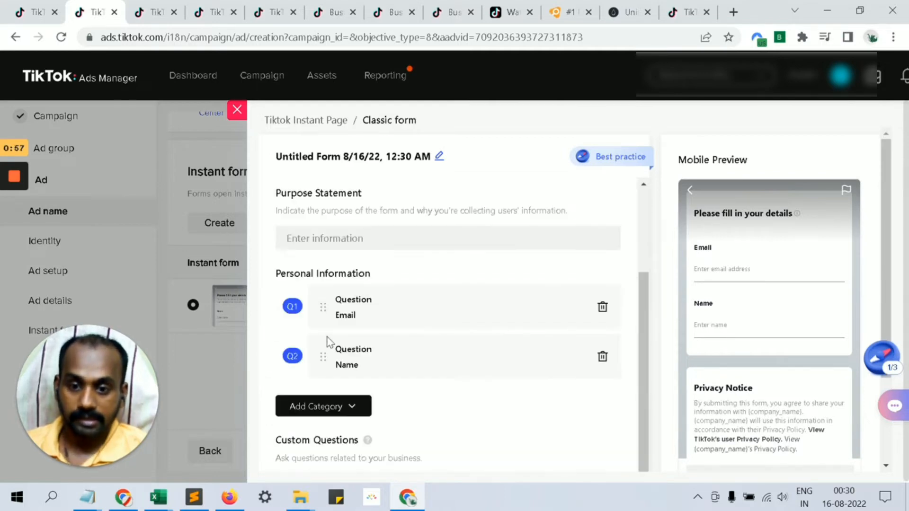
pyautogui.click(351, 407)
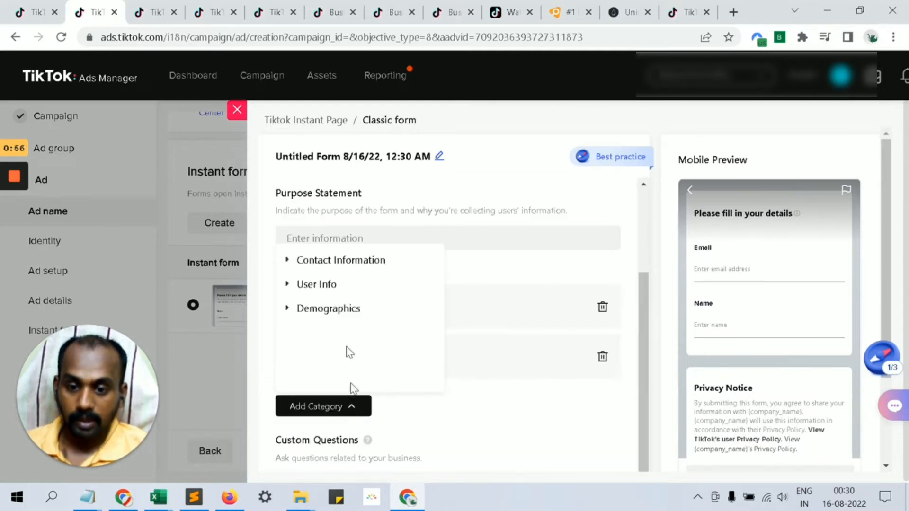
pyautogui.click(345, 261)
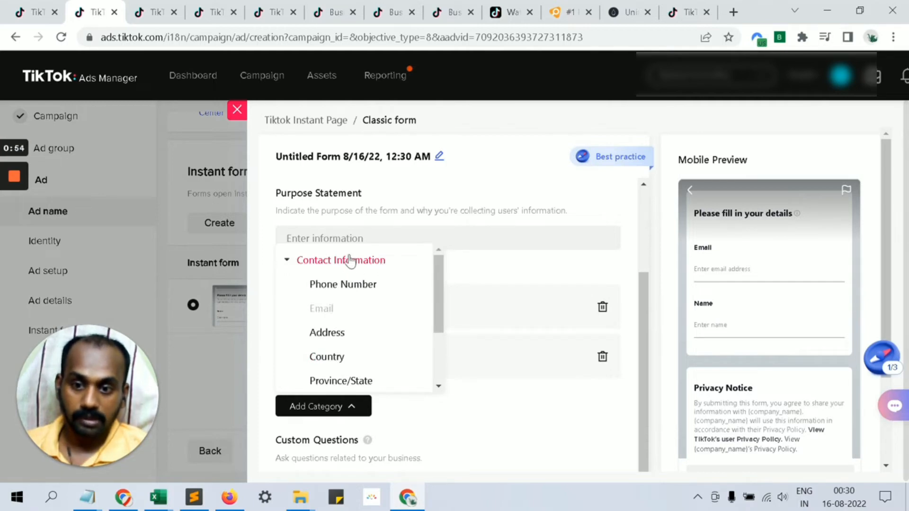
pyautogui.click(354, 293)
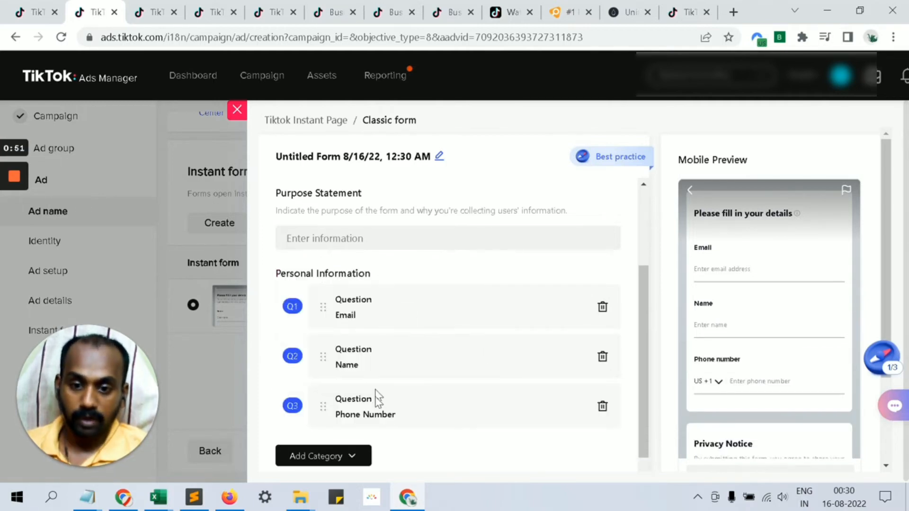
# Reorder the personal information questions to Name, Phone Number, Email
pyautogui.moveTo(364, 412); pyautogui.dragTo(374, 365)
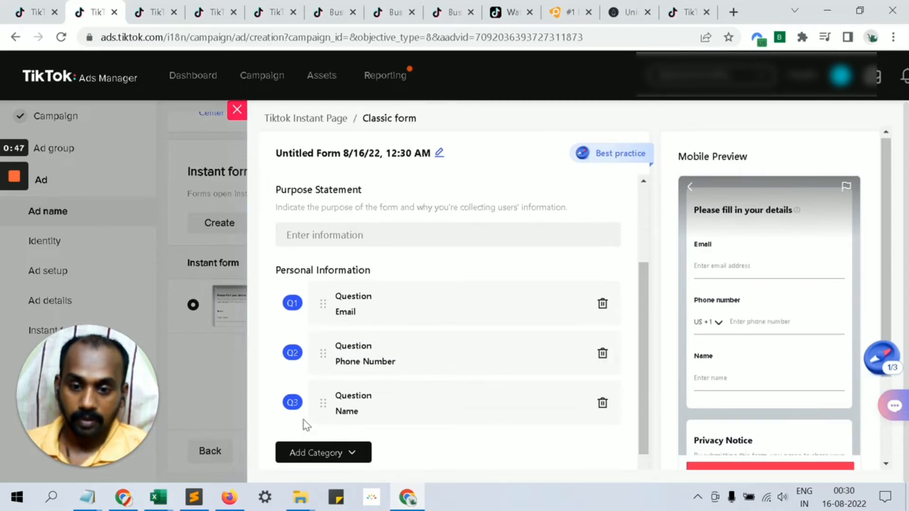
pyautogui.moveTo(321, 408); pyautogui.dragTo(340, 361)
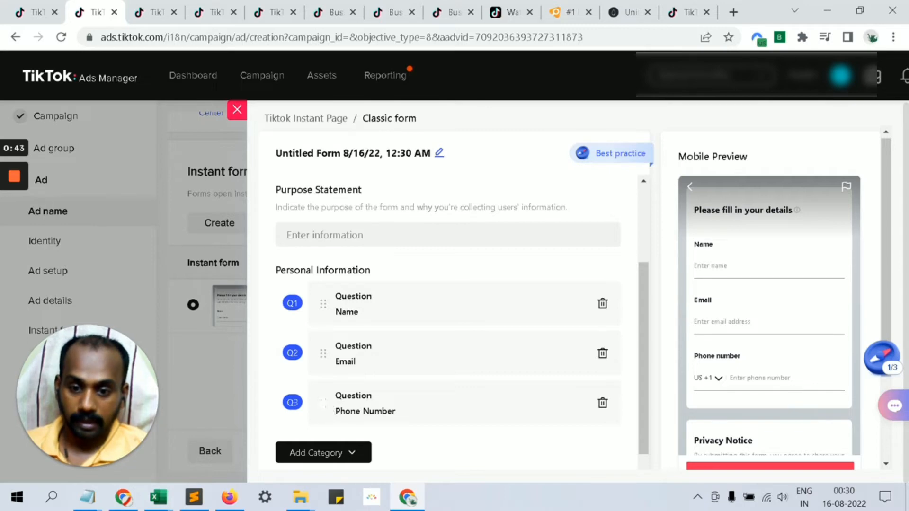
pyautogui.moveTo(323, 403); pyautogui.dragTo(332, 352)
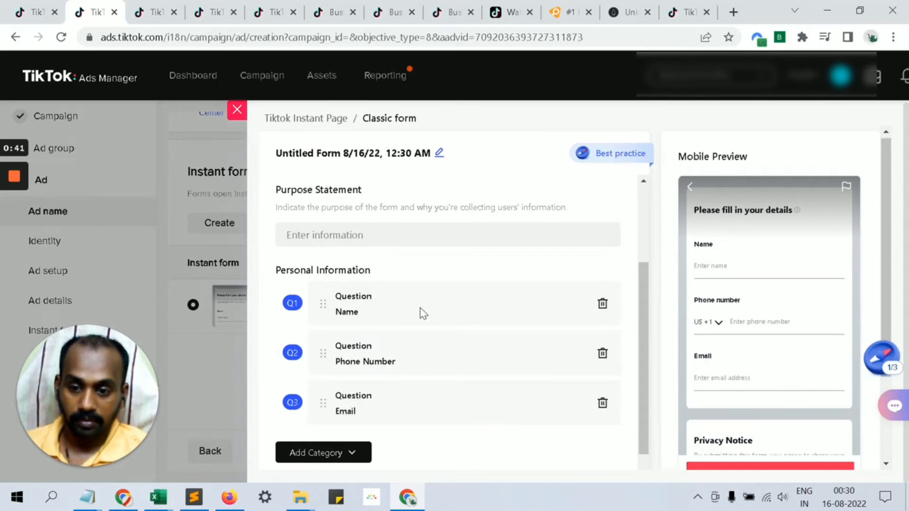
# Examine the form's custom question, privacy policy and Thank You Screen settings, and look back over the Introduction section
pyautogui.scroll(-2, 426, 322)
pyautogui.scroll(-4, 428, 298)
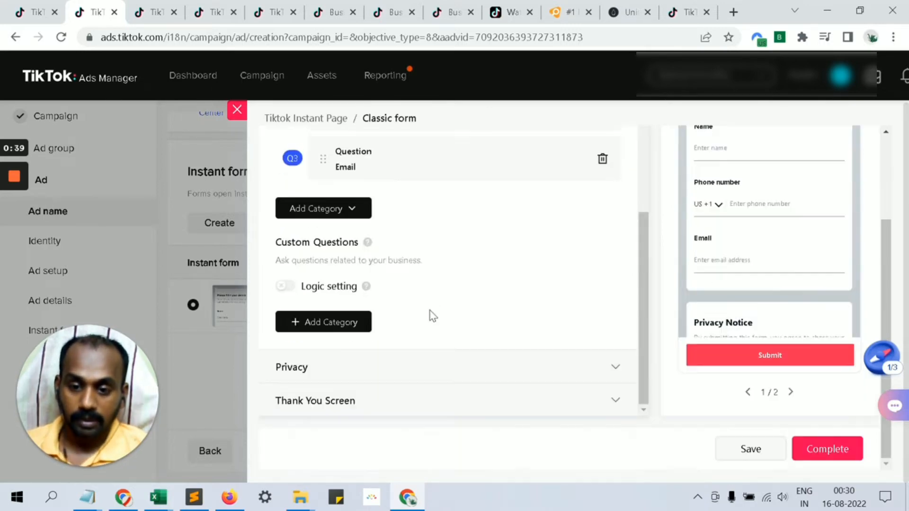
pyautogui.click(396, 371)
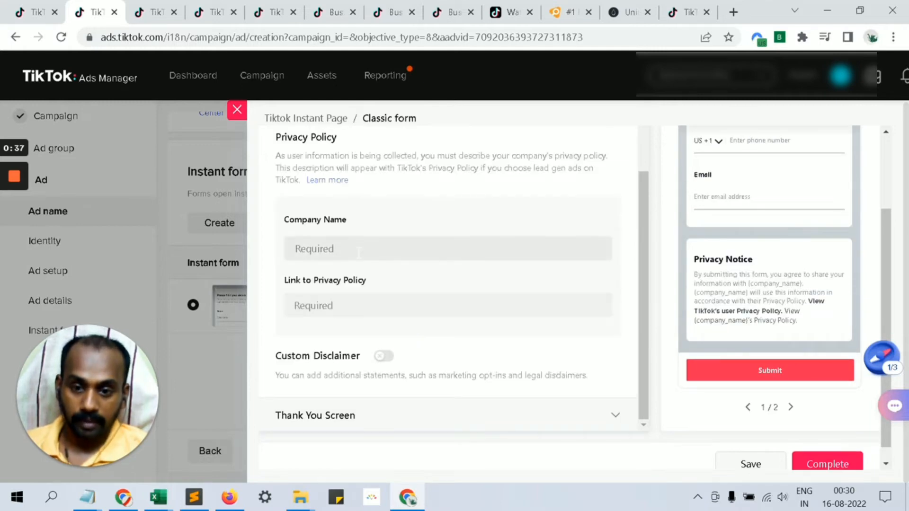
pyautogui.scroll(-1, 367, 284)
pyautogui.click(401, 394)
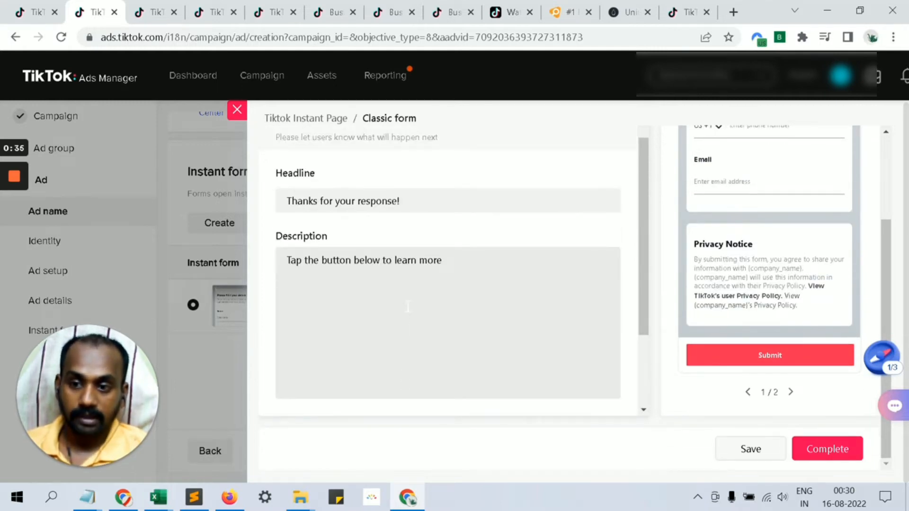
pyautogui.scroll(-3, 408, 307)
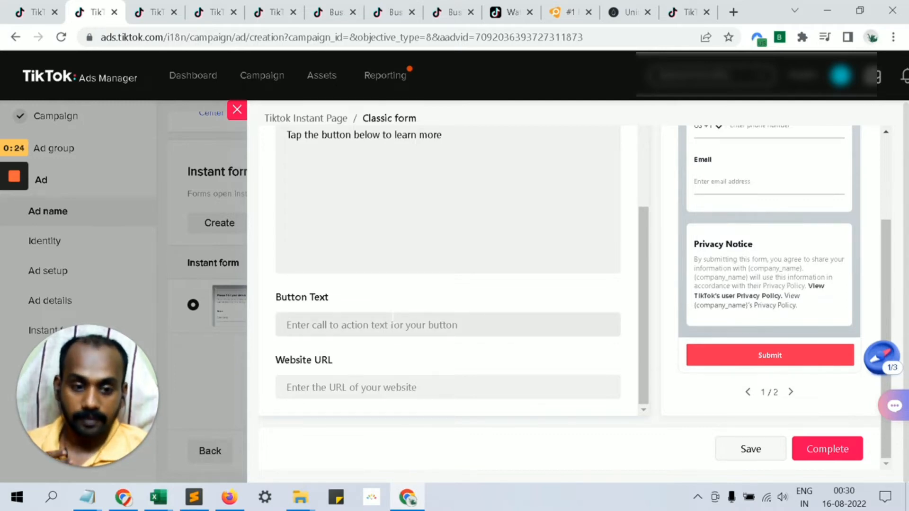
pyautogui.scroll(5, 393, 319)
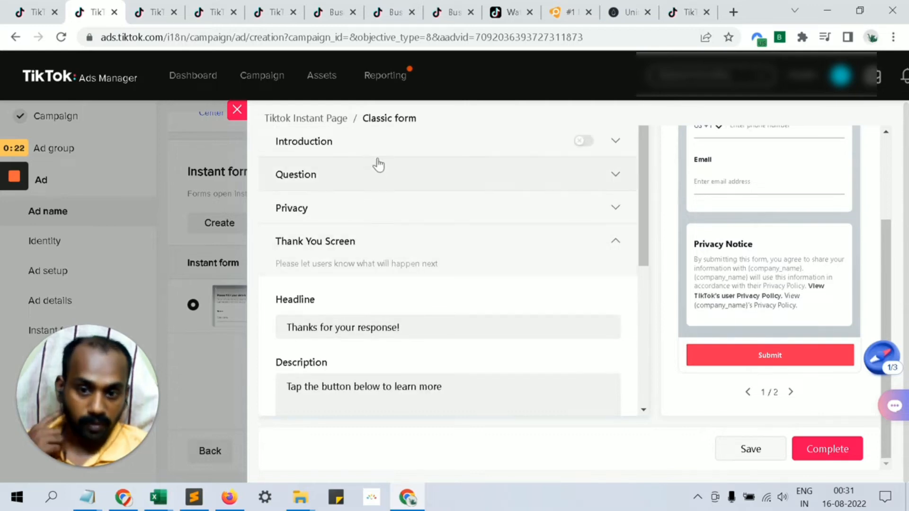
pyautogui.click(366, 147)
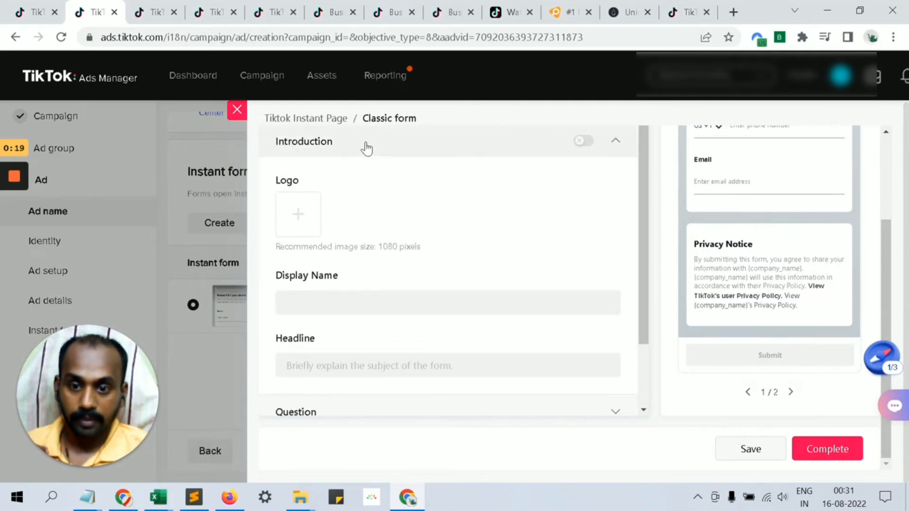
pyautogui.click(366, 148)
pyautogui.scroll(3, 341, 143)
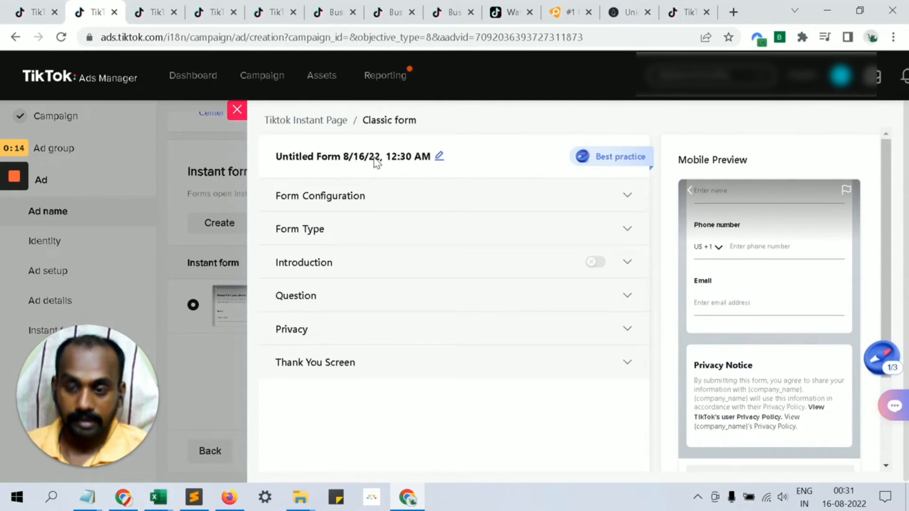
pyautogui.scroll(-2, 379, 180)
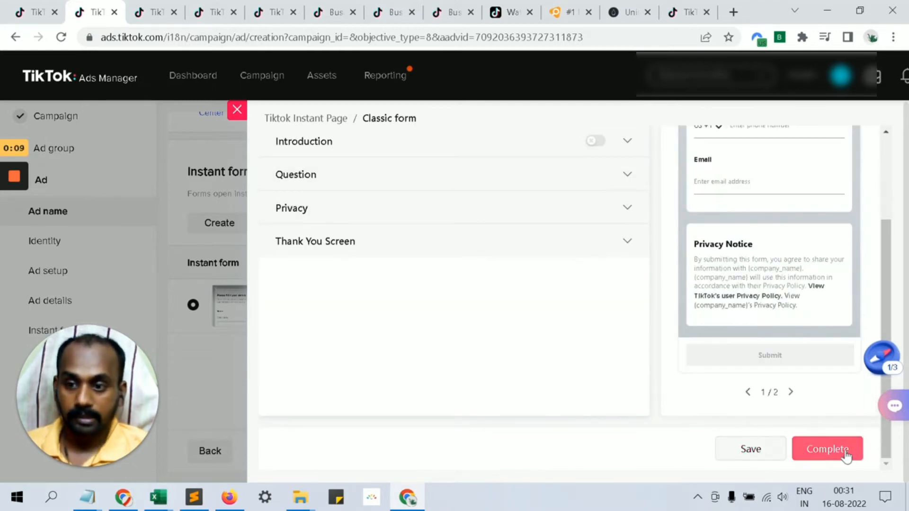
# Select tiktok-interest-form as the ad's instant form
pyautogui.scroll(2, 851, 180)
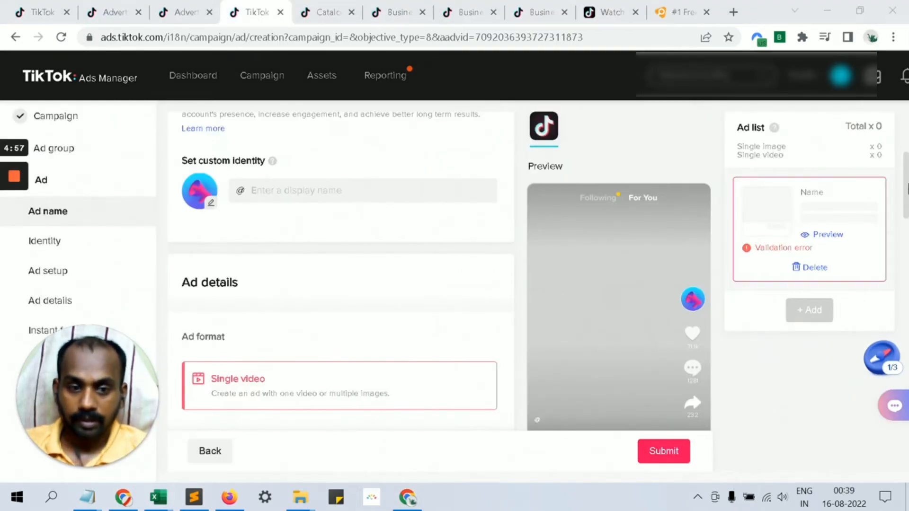
pyautogui.scroll(-5, 904, 204)
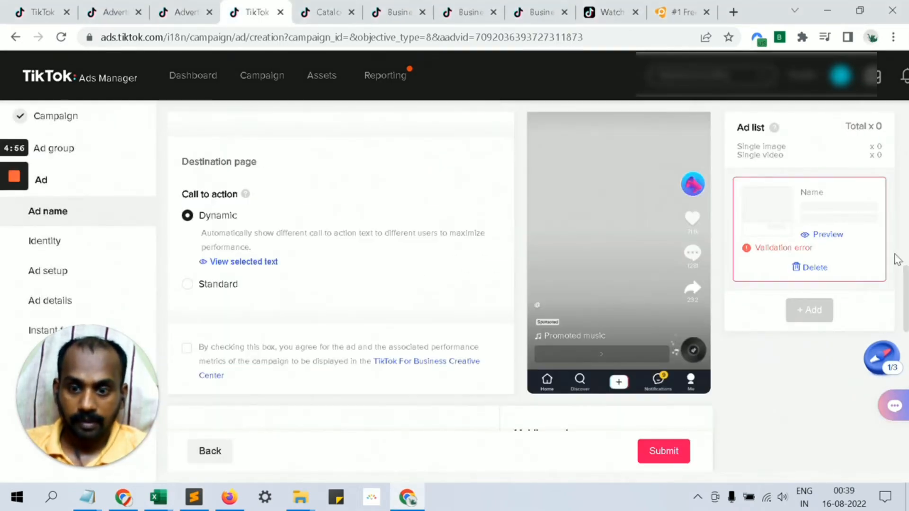
pyautogui.scroll(-3, 286, 249)
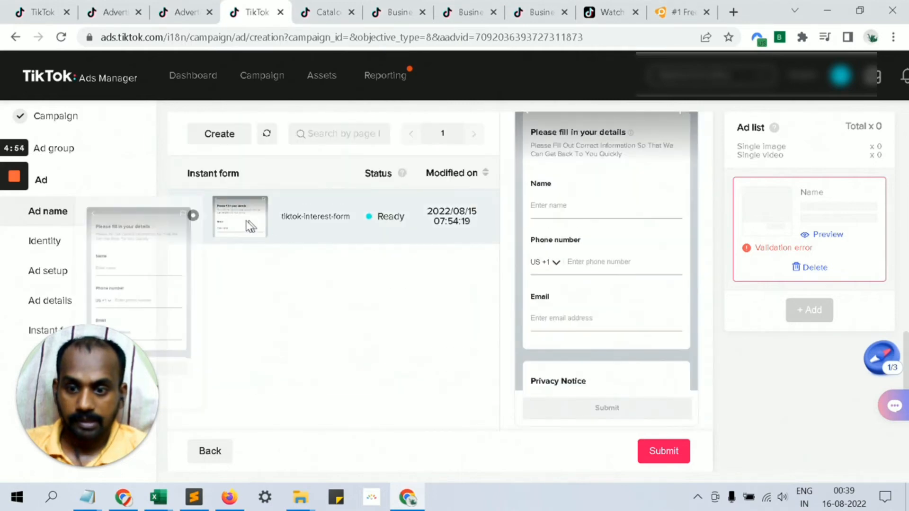
pyautogui.moveTo(244, 227)
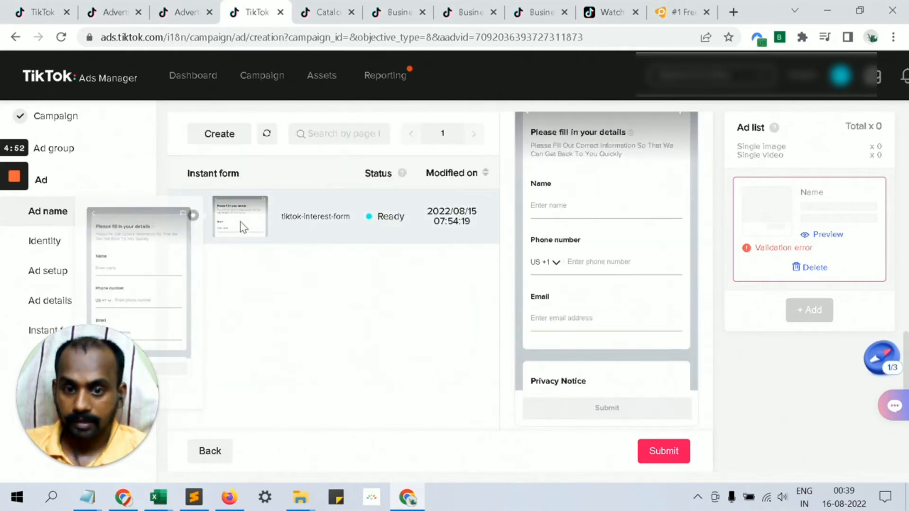
pyautogui.click(194, 216)
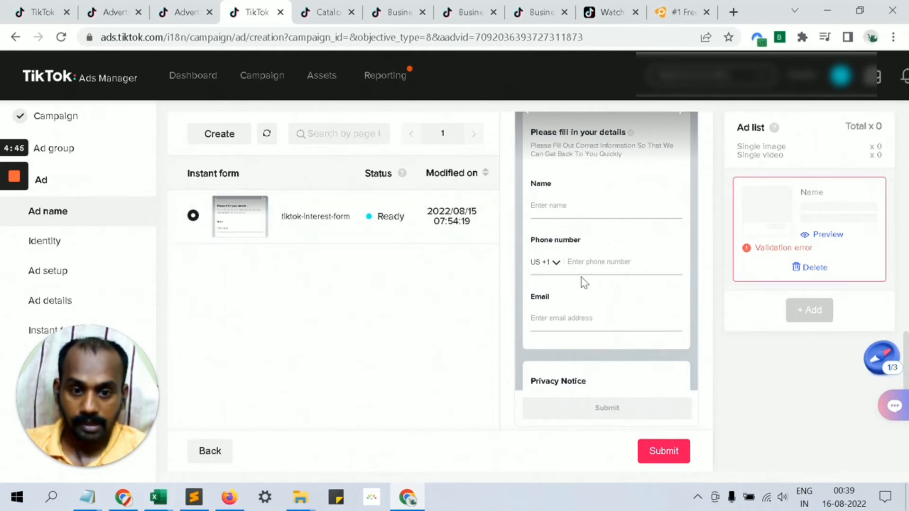
# Review the ad's name, Spark Ads and custom identity, single video format, creative upload options and ad text settings
pyautogui.scroll(5, 574, 248)
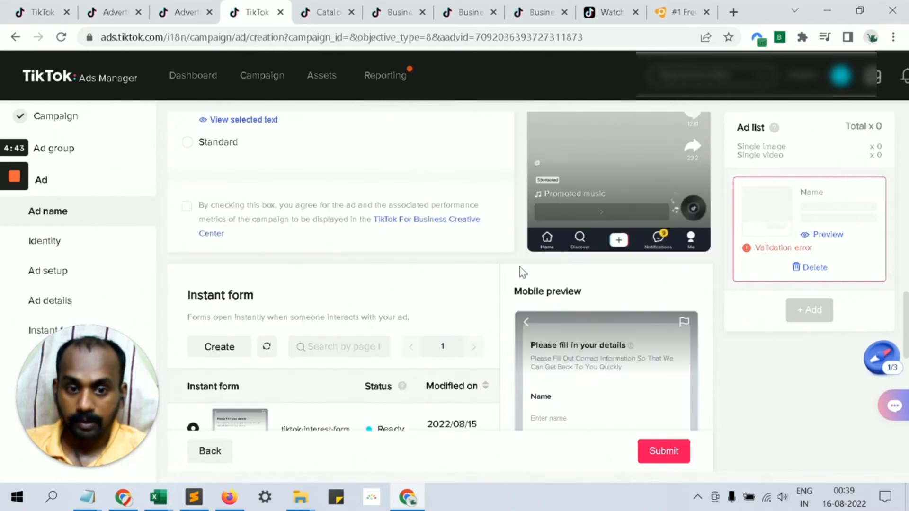
pyautogui.scroll(5, 438, 253)
pyautogui.scroll(4, 437, 253)
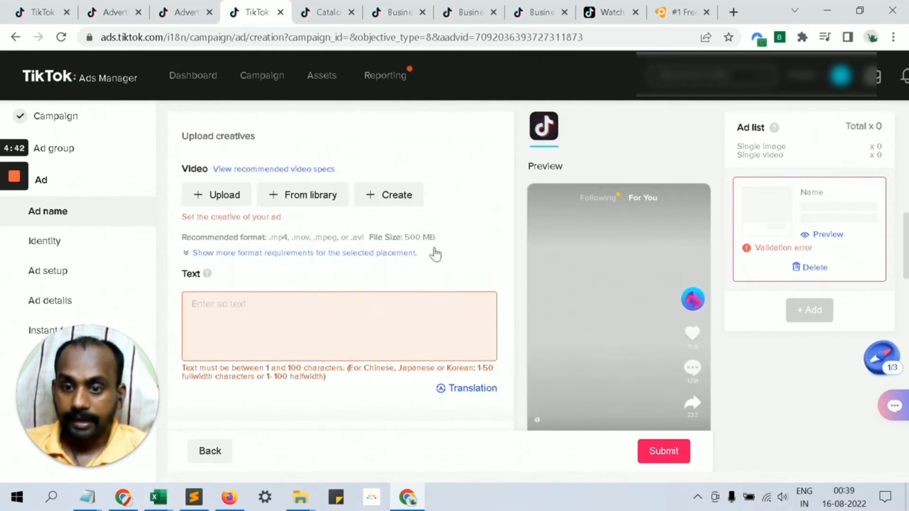
pyautogui.scroll(-3, 438, 254)
pyautogui.scroll(4, 437, 253)
pyautogui.scroll(3, 437, 253)
pyautogui.scroll(-2, 437, 253)
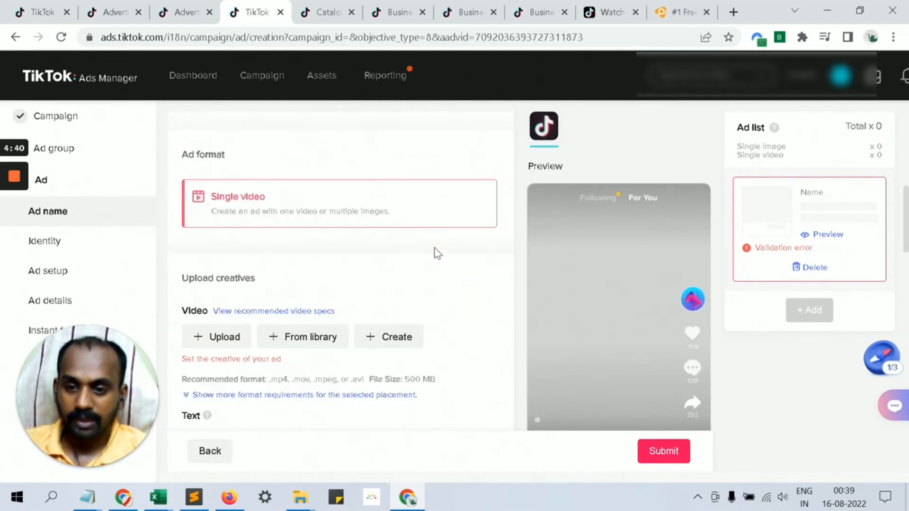
pyautogui.scroll(4, 438, 253)
pyautogui.scroll(3, 437, 253)
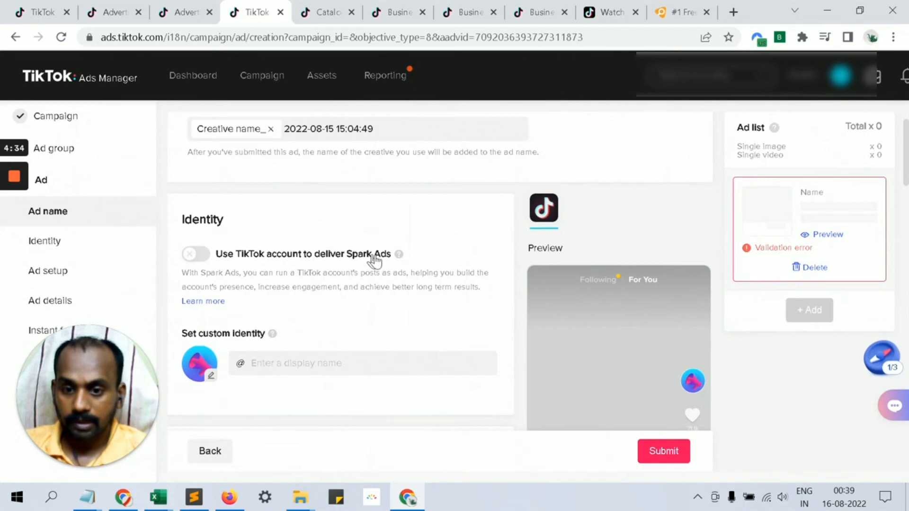
pyautogui.scroll(-3, 260, 276)
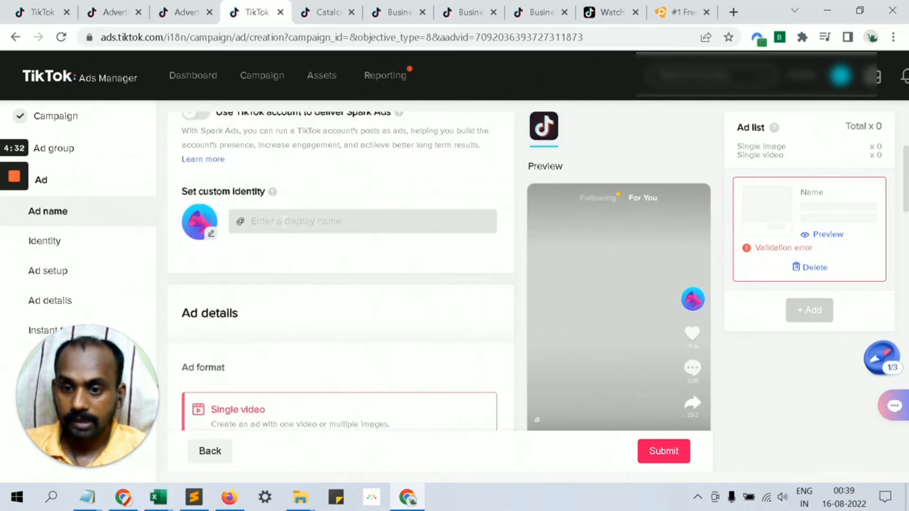
pyautogui.moveTo(273, 194)
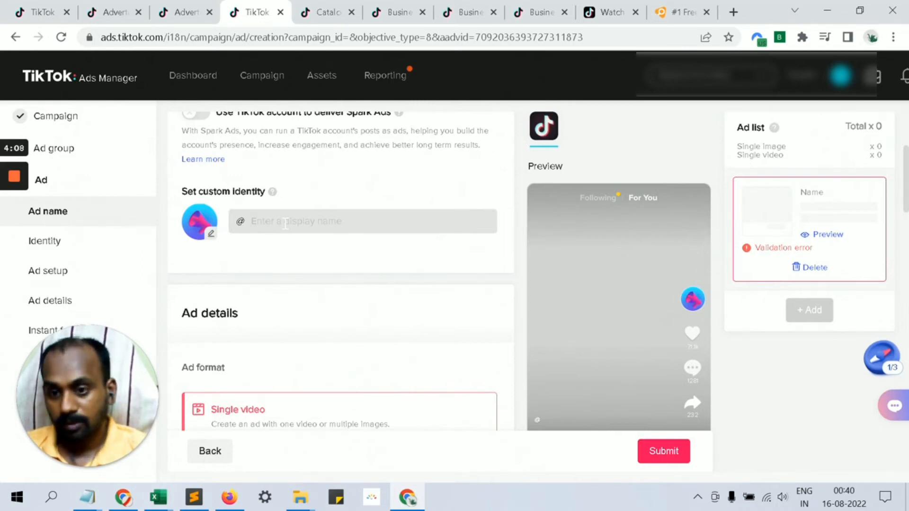
pyautogui.scroll(-3, 287, 242)
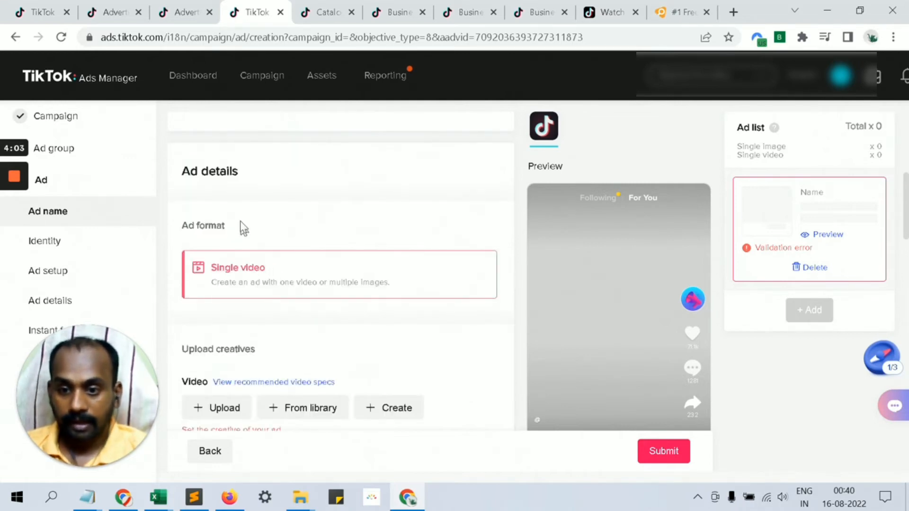
pyautogui.scroll(2, 243, 215)
pyautogui.scroll(5, 243, 215)
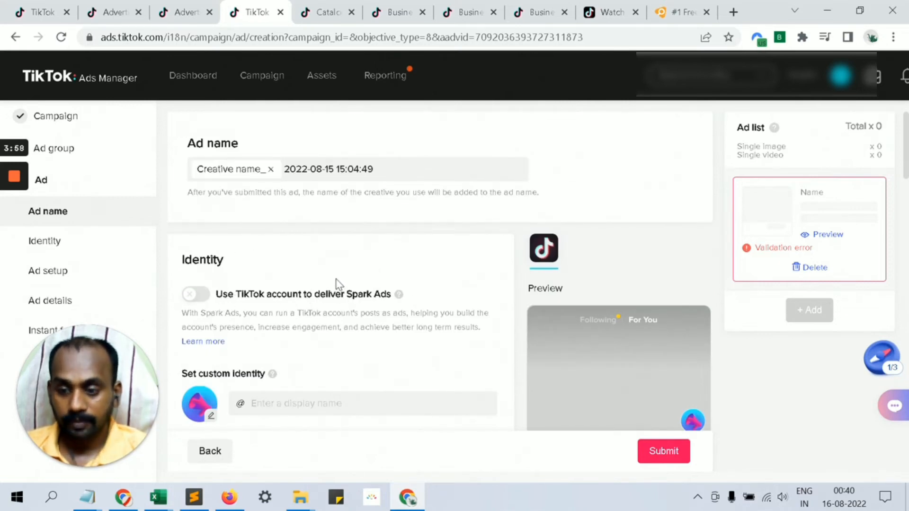
pyautogui.scroll(-7, 336, 284)
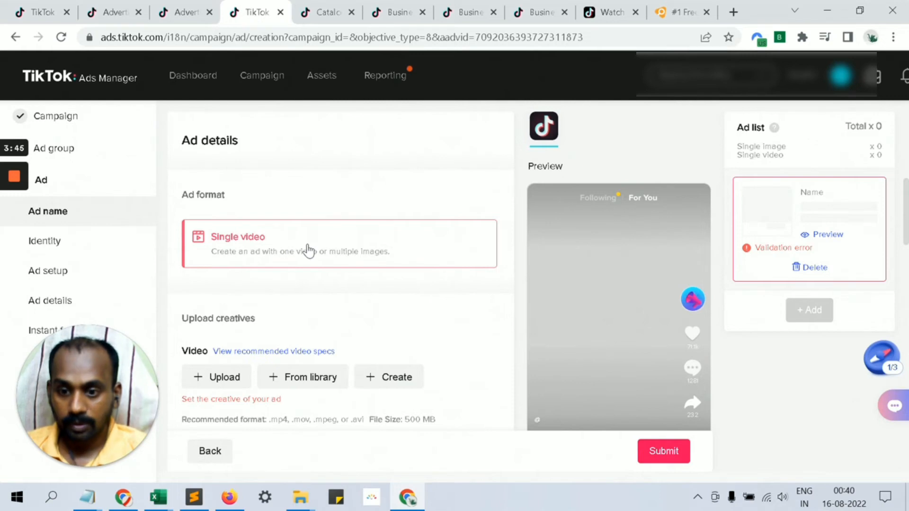
pyautogui.scroll(-3, 289, 275)
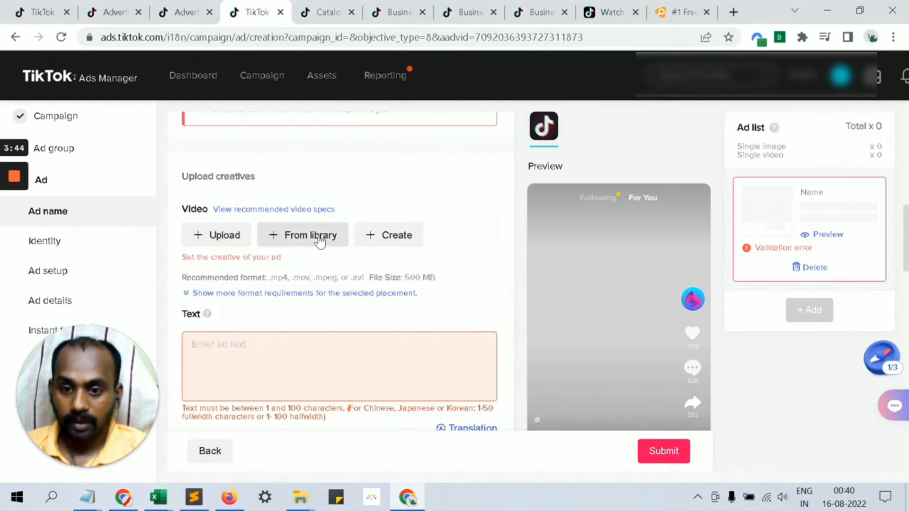
# Open capcut.com in a new browser tab
pyautogui.click(387, 237)
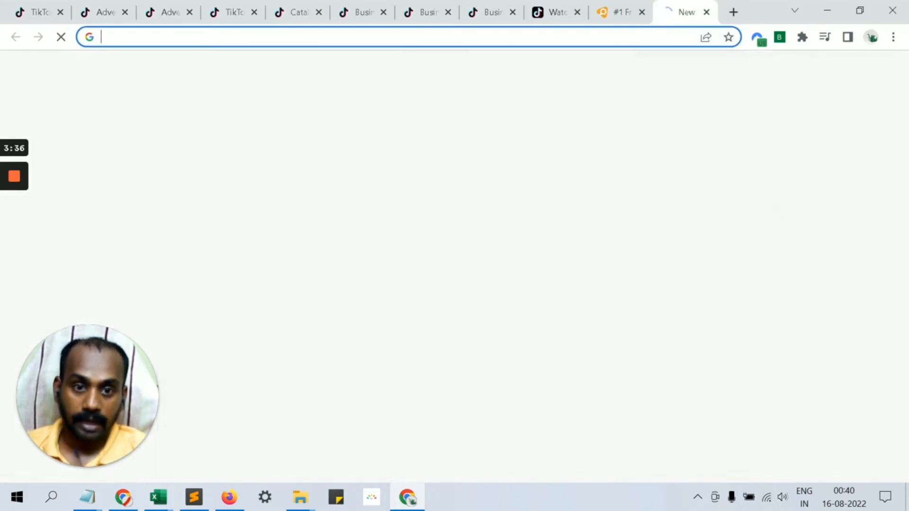
pyautogui.write('capcaut')
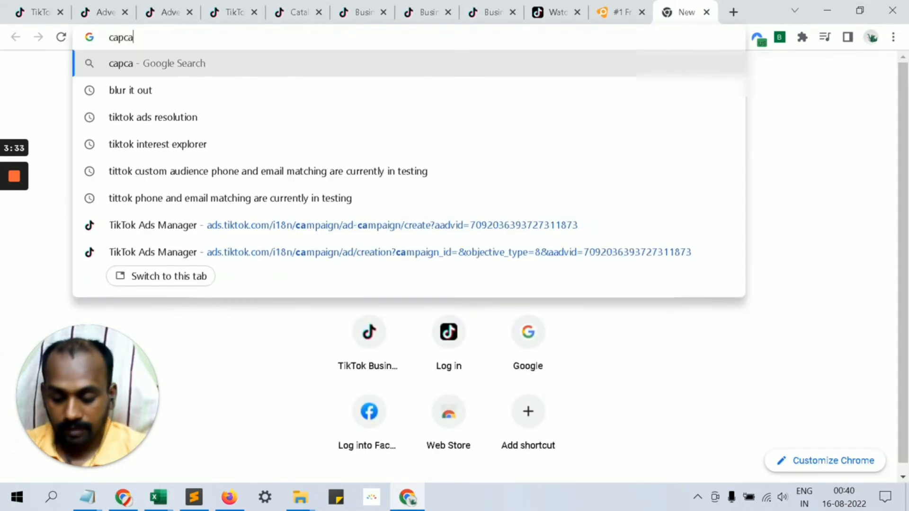
pyautogui.press('BackSpace')
pyautogui.press('BackSpace')
pyautogui.press('BackSpace')
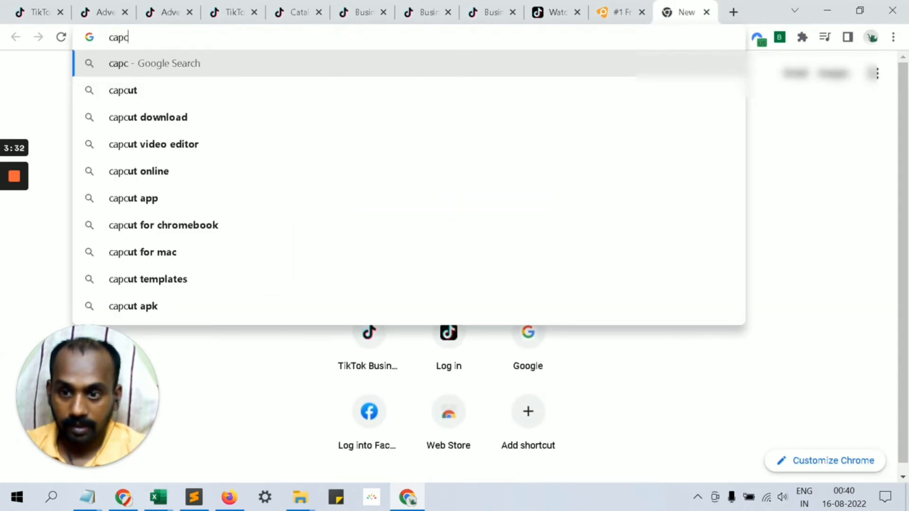
pyautogui.write('ut.com')
pyautogui.press('Return')
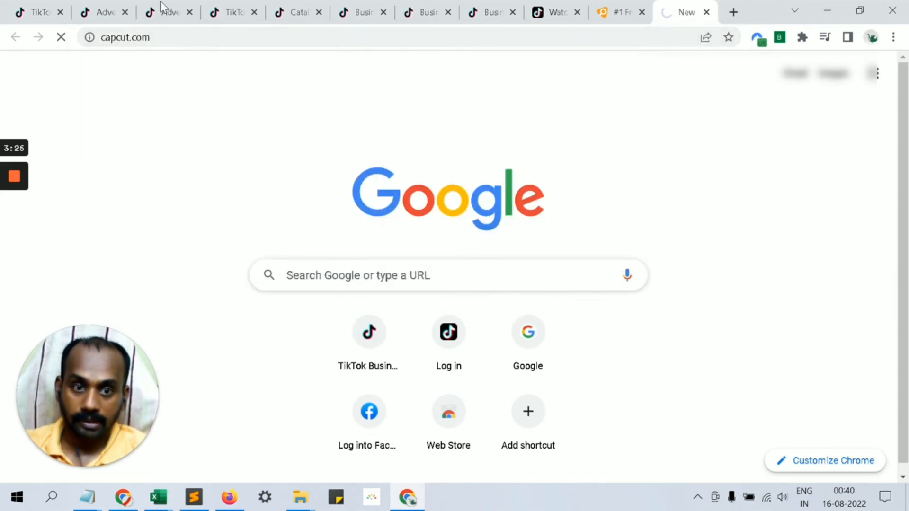
# Return to the TikTok ad creation page and set the call to action to Standard with Learn more
pyautogui.moveTo(161, 7)
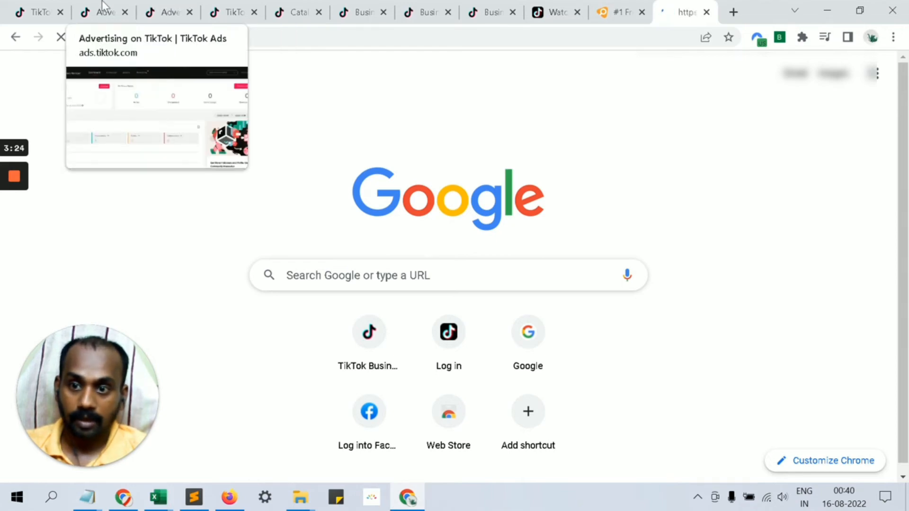
pyautogui.click(101, 3)
pyautogui.click(241, 4)
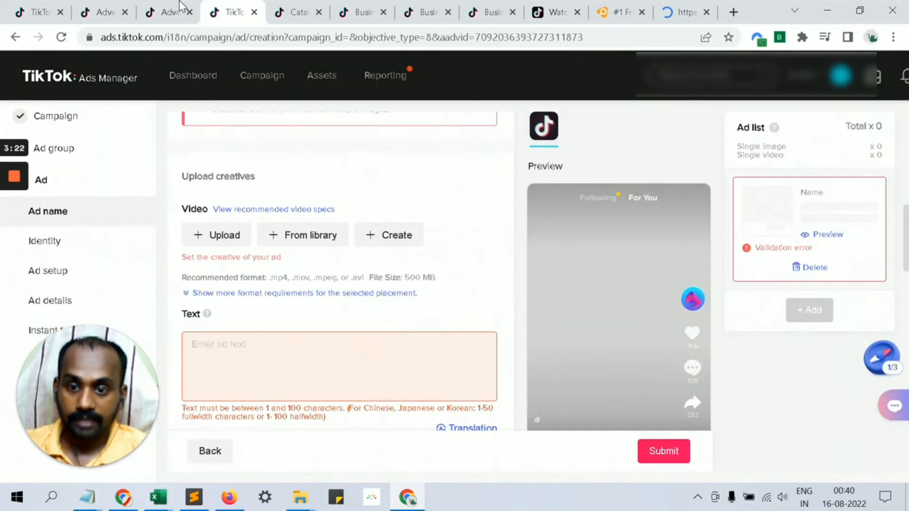
pyautogui.scroll(-3, 275, 218)
pyautogui.scroll(-5, 211, 270)
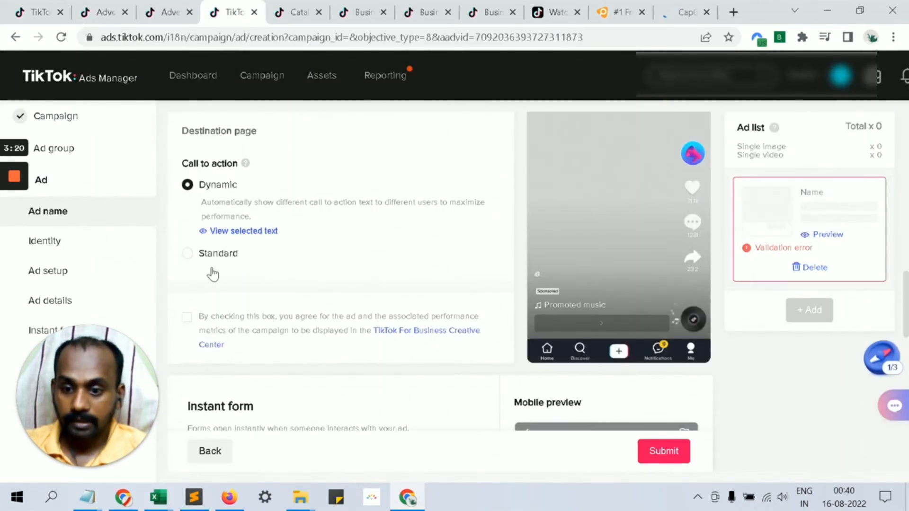
pyautogui.click(199, 258)
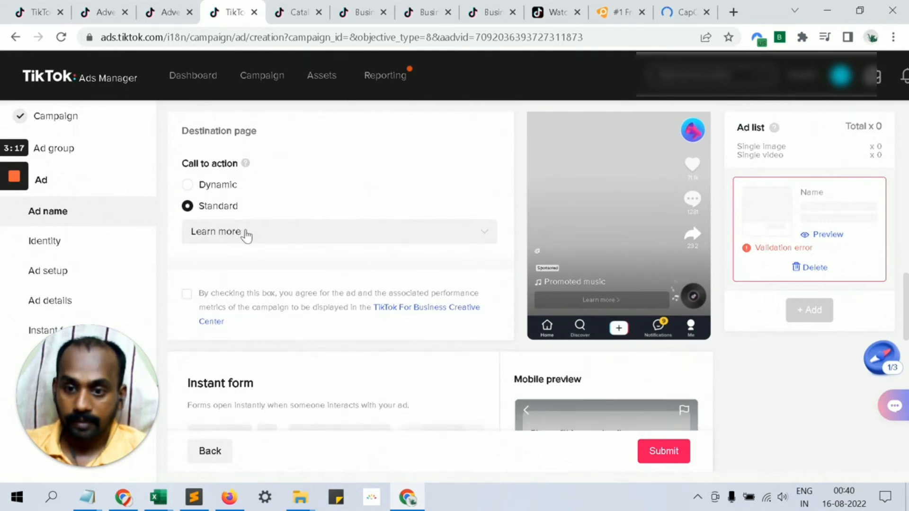
# Look over the ad text and destination settings and check the video upload file picker, leaving it without choosing a file
pyautogui.scroll(4, 261, 204)
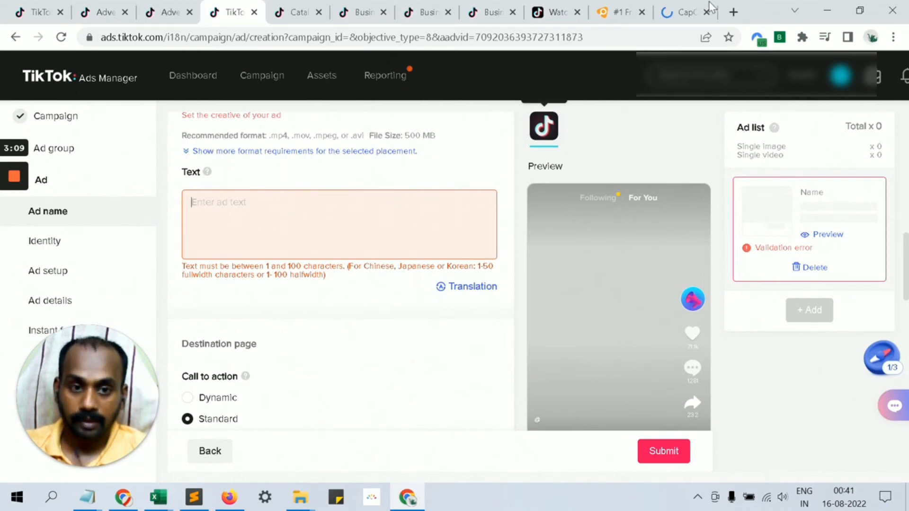
pyautogui.moveTo(689, 2)
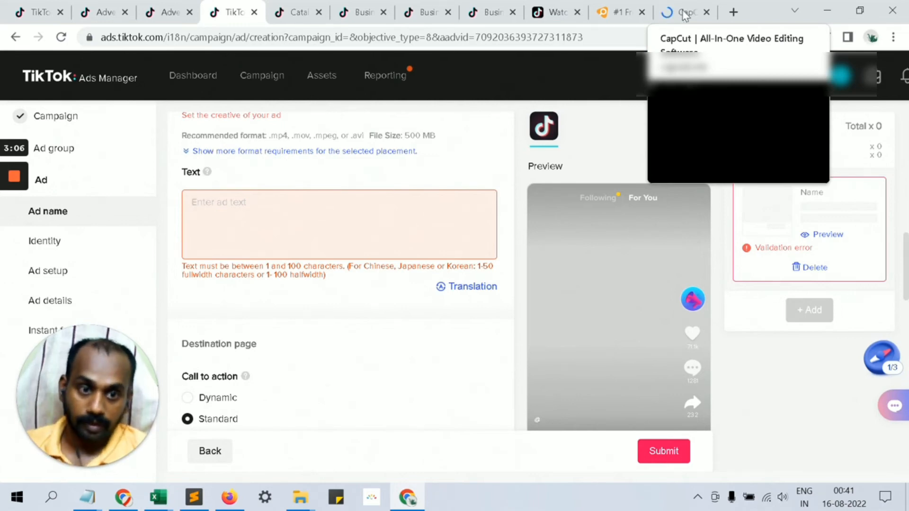
pyautogui.scroll(-3, 370, 203)
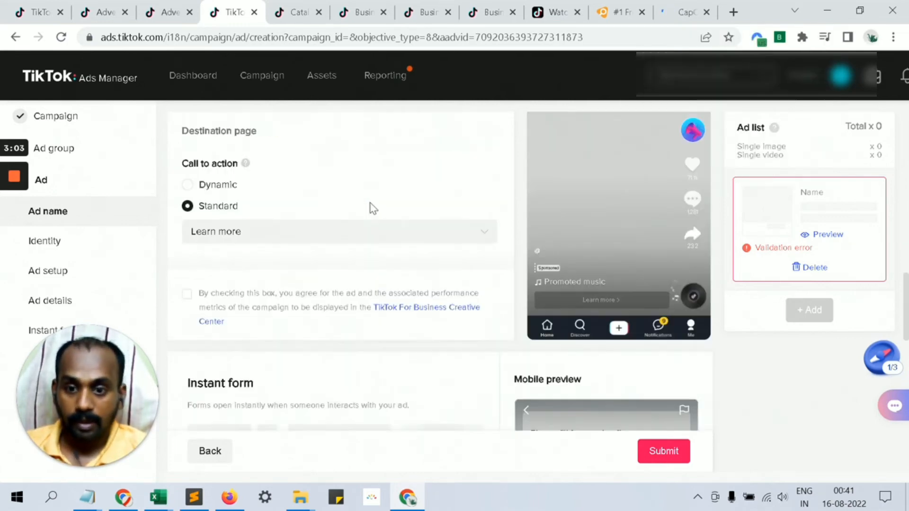
pyautogui.scroll(10, 360, 206)
pyautogui.scroll(-3, 338, 209)
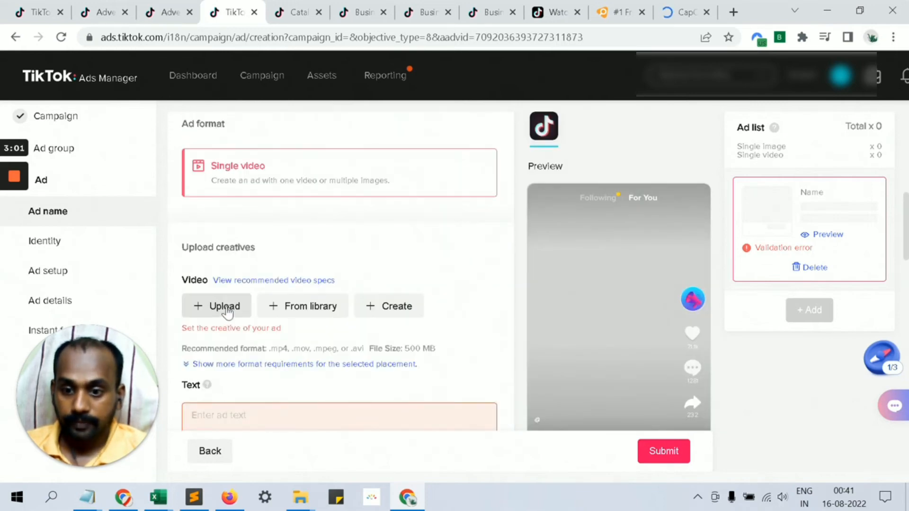
pyautogui.click(228, 310)
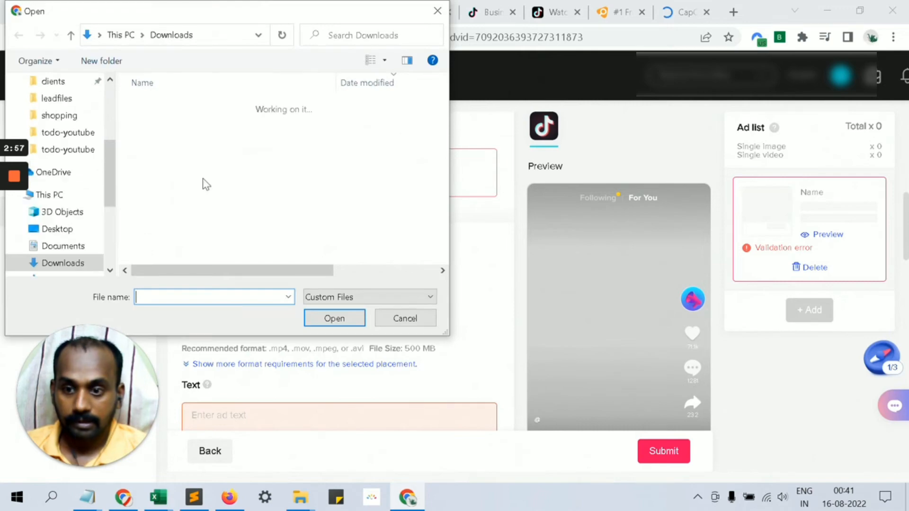
pyautogui.click(426, 322)
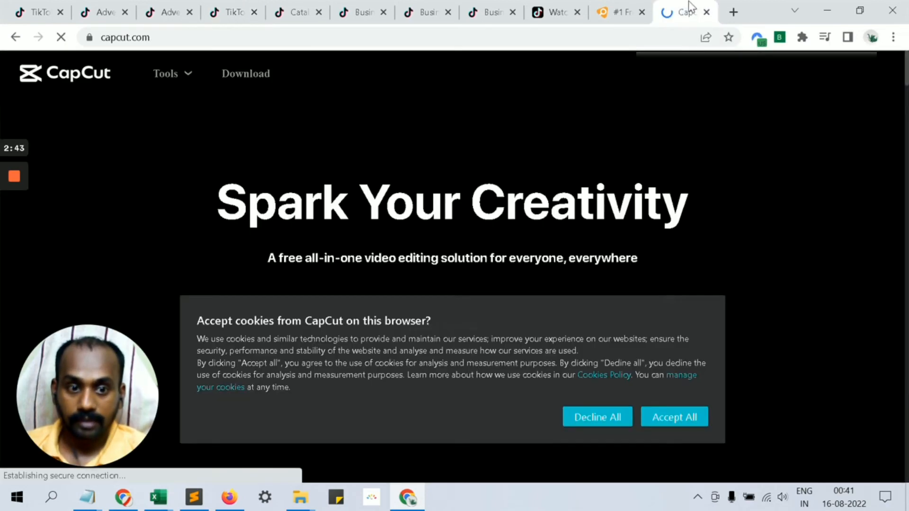
# Switch to the CapCut site and accept all of its cookies
pyautogui.click(689, 5)
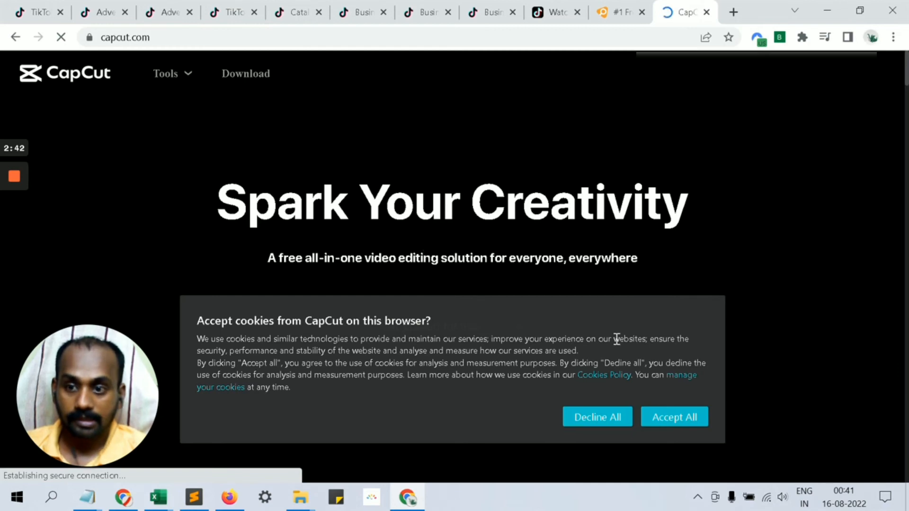
pyautogui.click(674, 418)
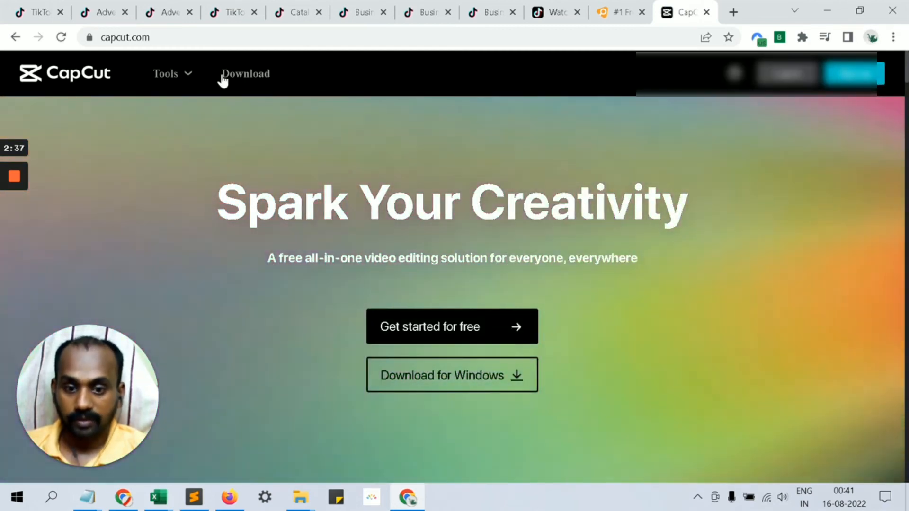
# Switch to the TikTok Ads Manager dashboard and examine its overview trends, placements and operating system reports
pyautogui.click(175, 10)
pyautogui.click(219, 10)
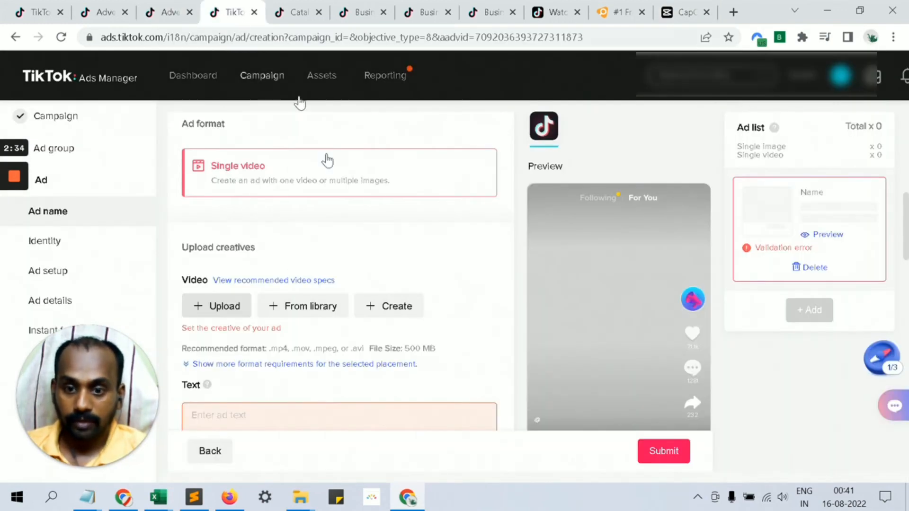
pyautogui.click(108, 7)
pyautogui.scroll(-2, 449, 215)
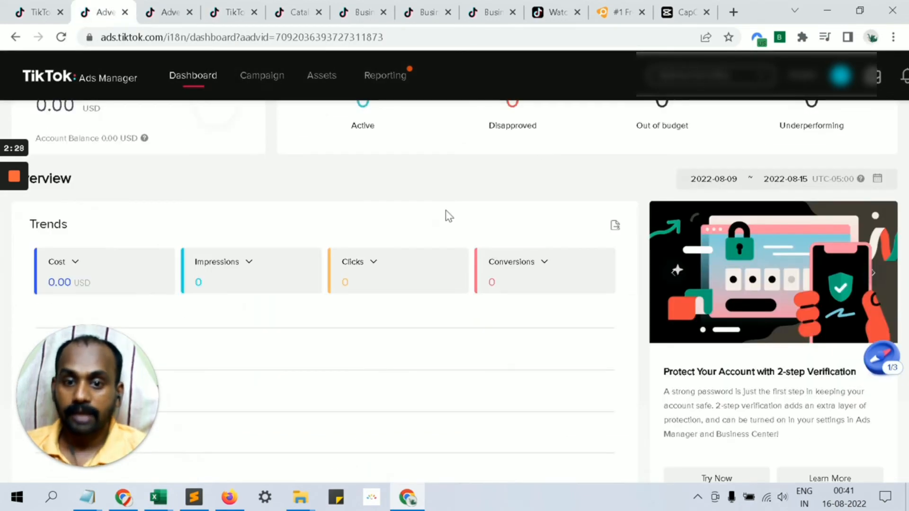
pyautogui.scroll(-10, 402, 205)
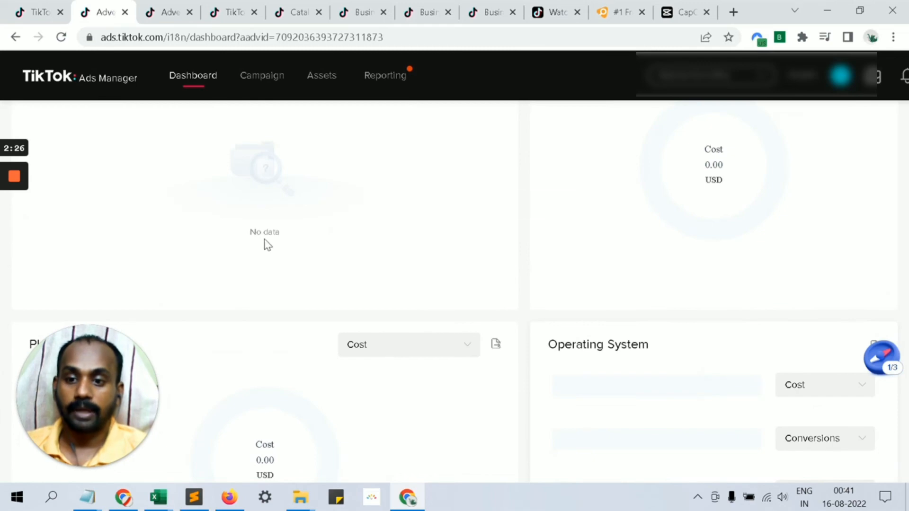
pyautogui.scroll(-3, 341, 231)
pyautogui.scroll(7, 353, 228)
pyautogui.scroll(-5, 357, 233)
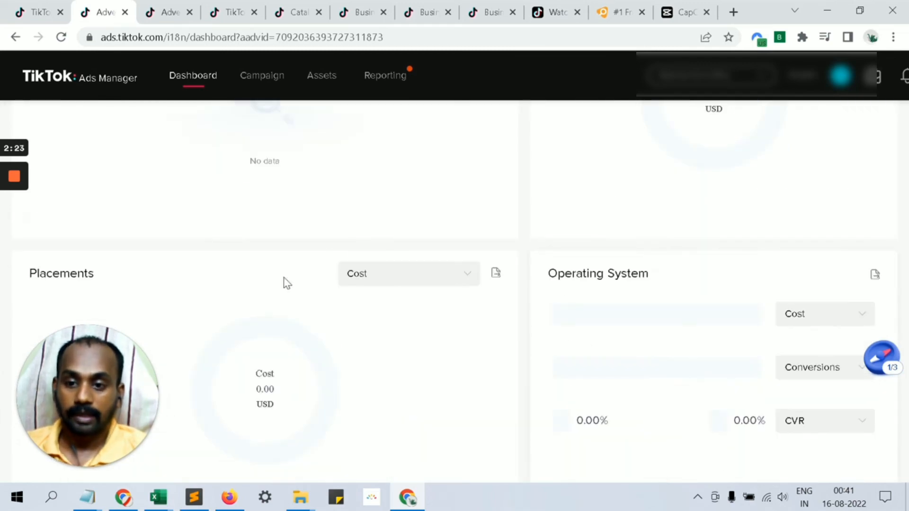
# Check the ad group status at the head of the dashboard and examine the Video Insights report and the other available report types
pyautogui.scroll(9, 287, 283)
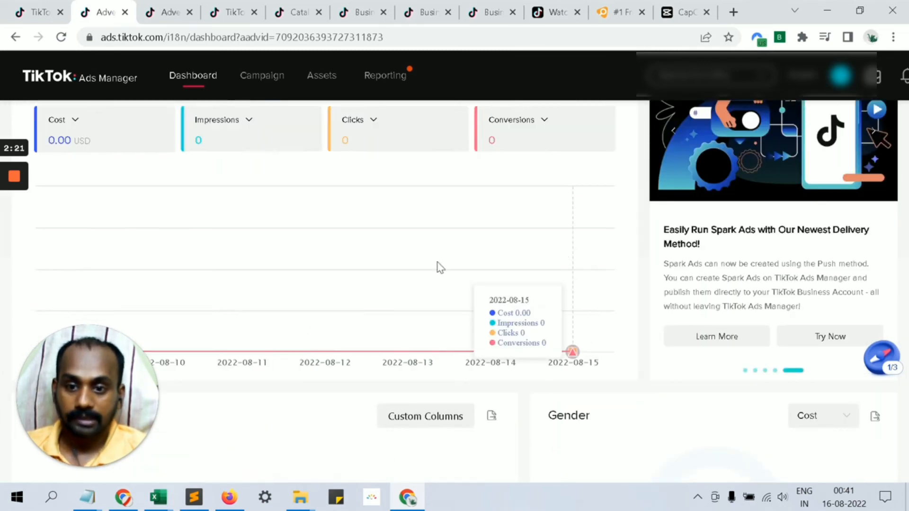
pyautogui.scroll(5, 408, 265)
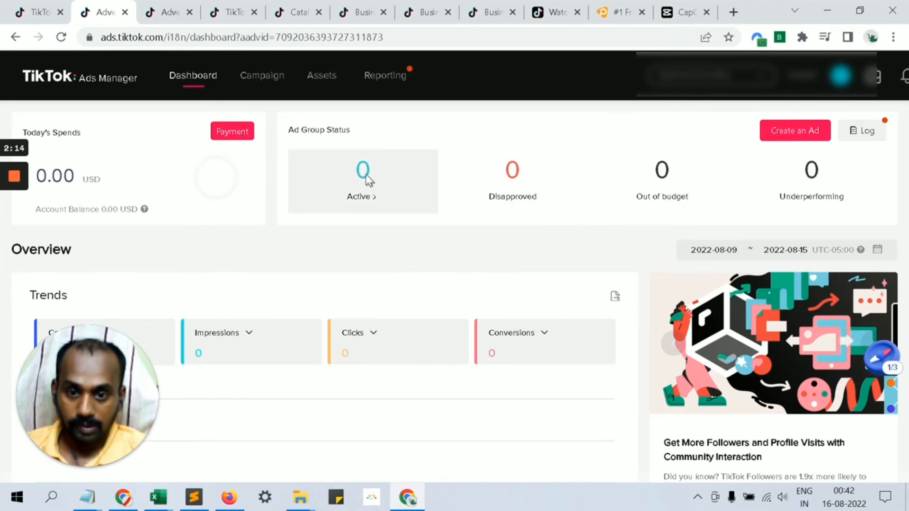
pyautogui.click(173, 4)
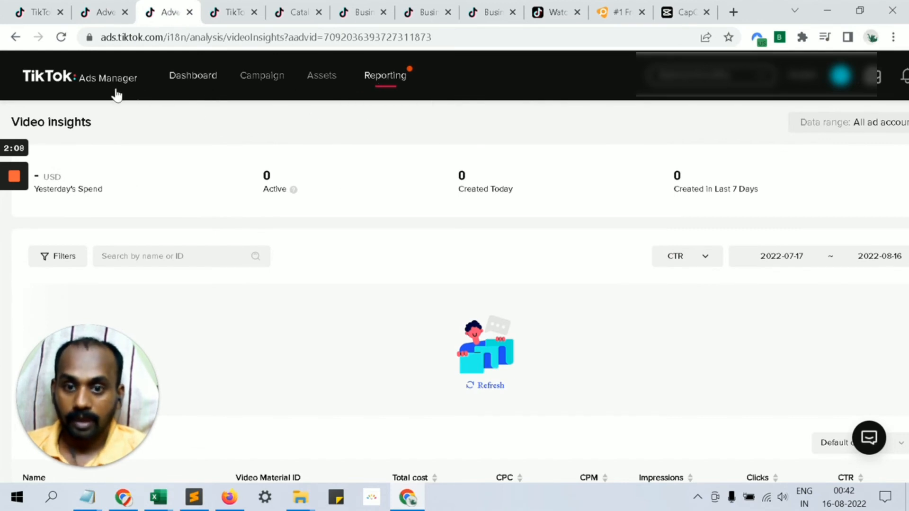
pyautogui.scroll(-4, 408, 232)
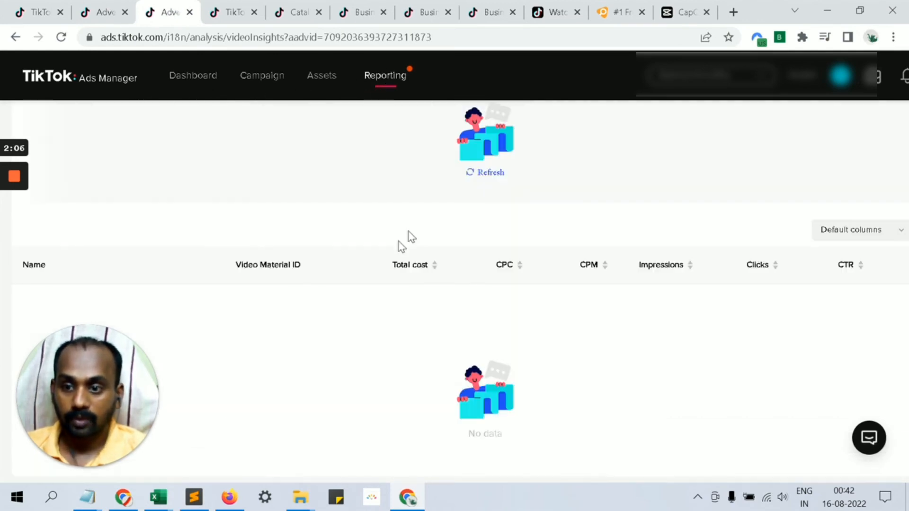
pyautogui.scroll(4, 285, 231)
pyautogui.moveTo(386, 77)
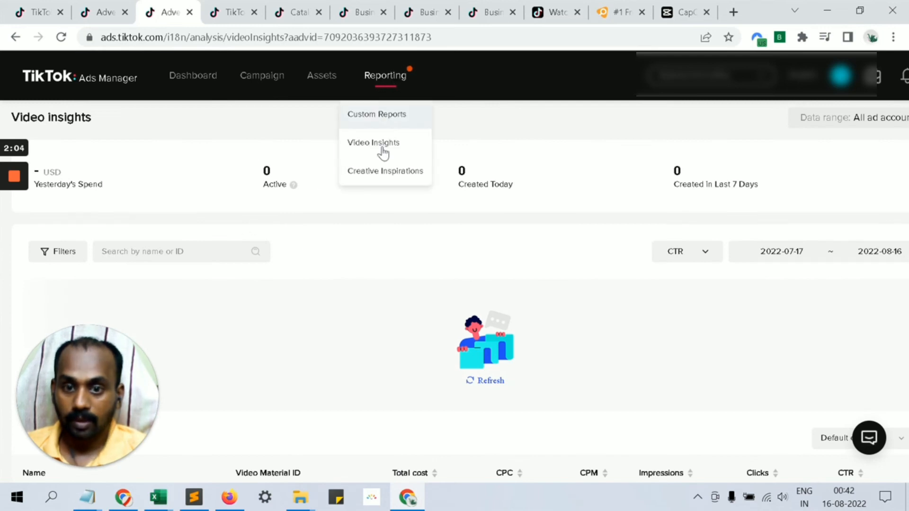
# Switch to TikTok Catalog Manager, open the Create Catalog form and review its name, Business Center account, industry, location and currency fields
pyautogui.click(236, 3)
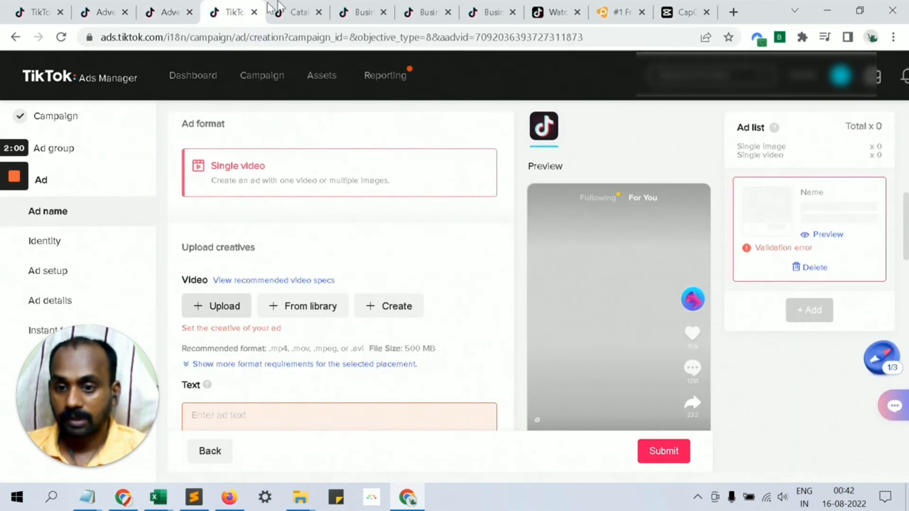
pyautogui.click(299, 3)
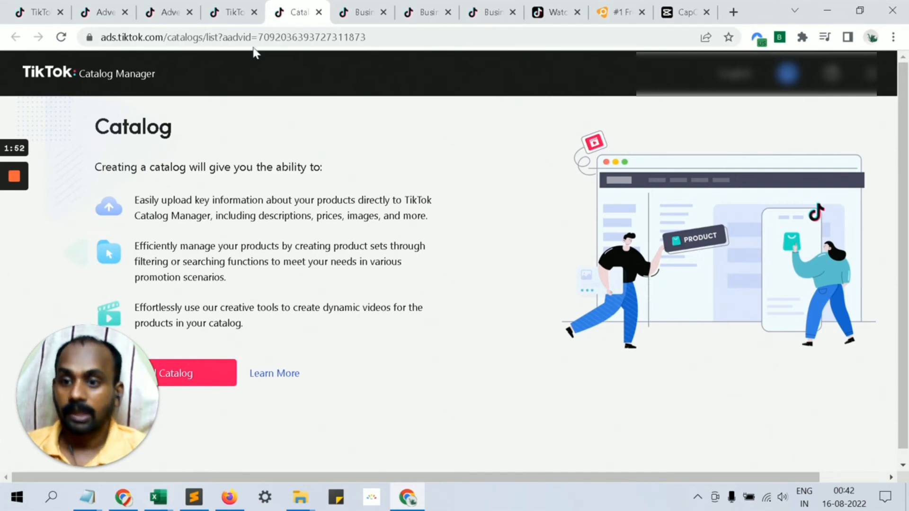
pyautogui.scroll(-1, 229, 167)
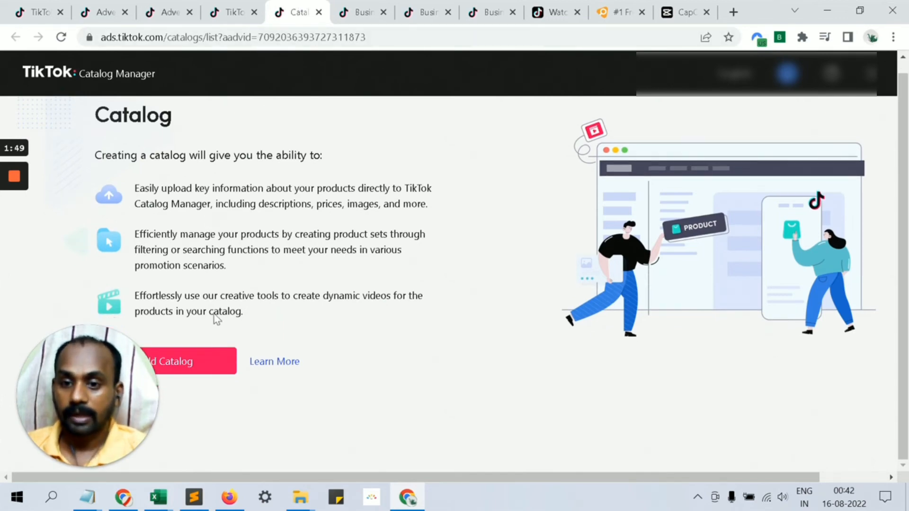
pyautogui.click(198, 364)
pyautogui.scroll(-3, 299, 237)
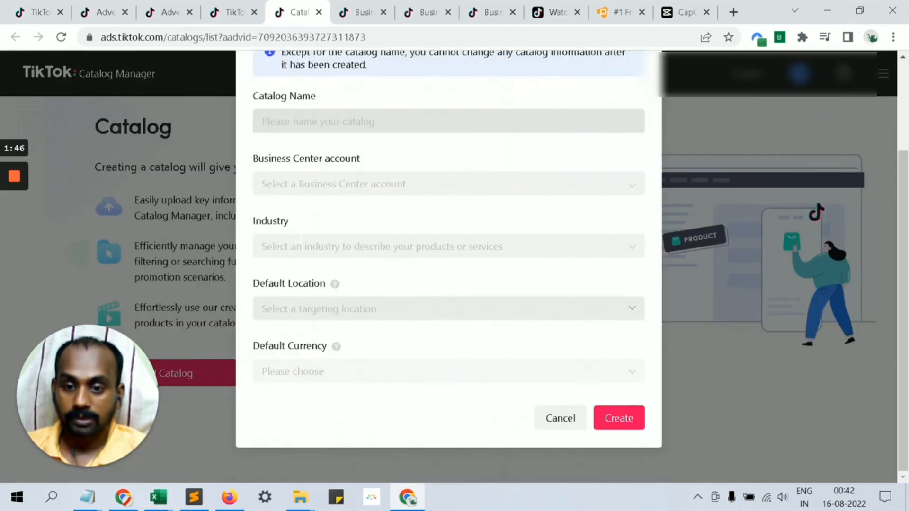
pyautogui.scroll(3, 303, 218)
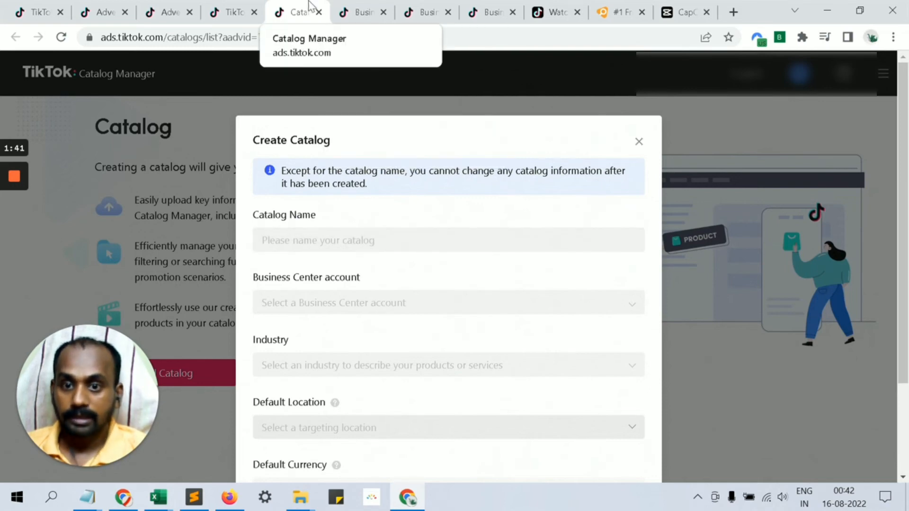
# Revisit the ad creation and Video Insights pages and return to the Ads Manager dashboard overview
pyautogui.click(225, 9)
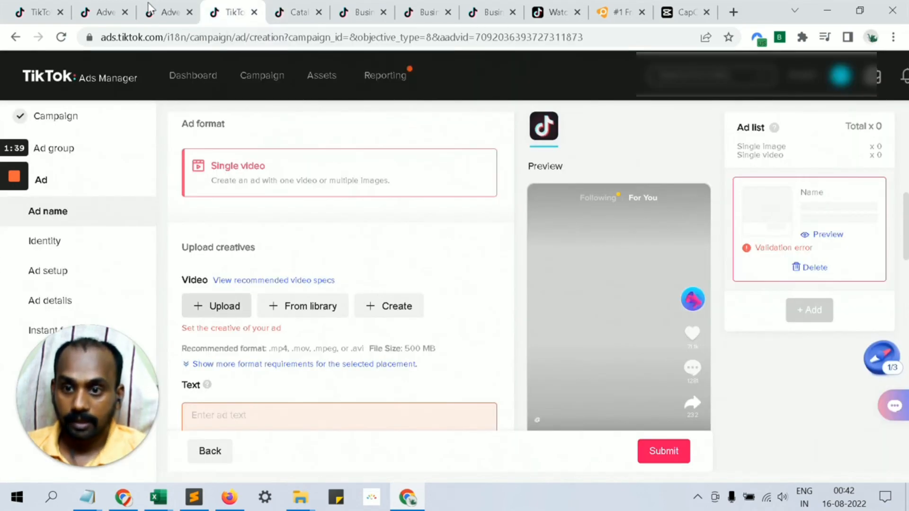
pyautogui.click(172, 10)
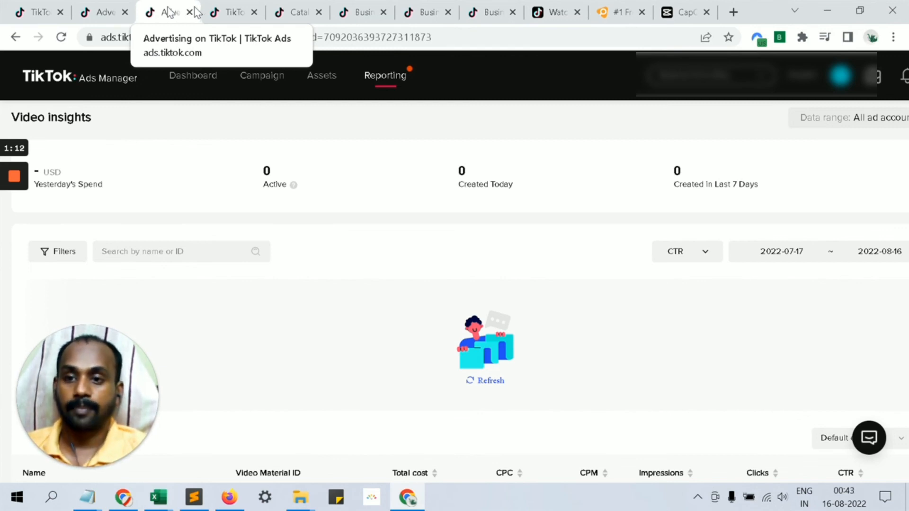
pyautogui.click(110, 7)
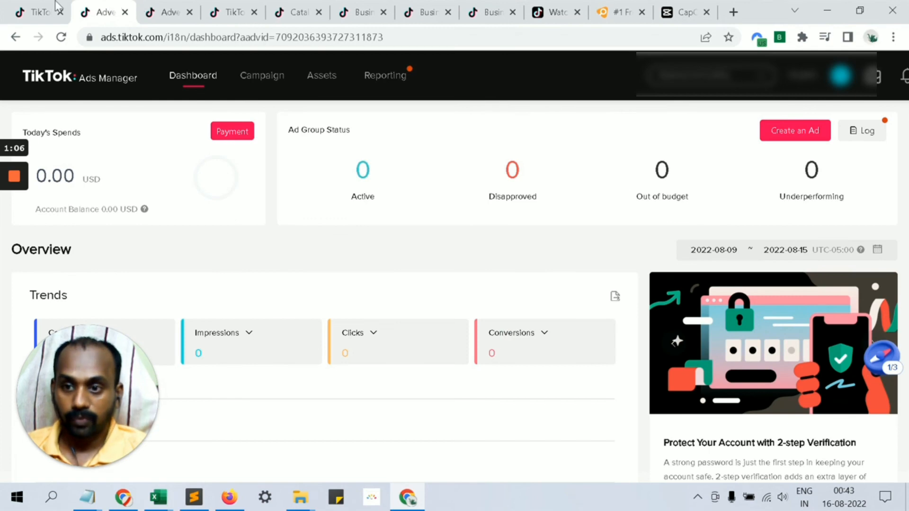